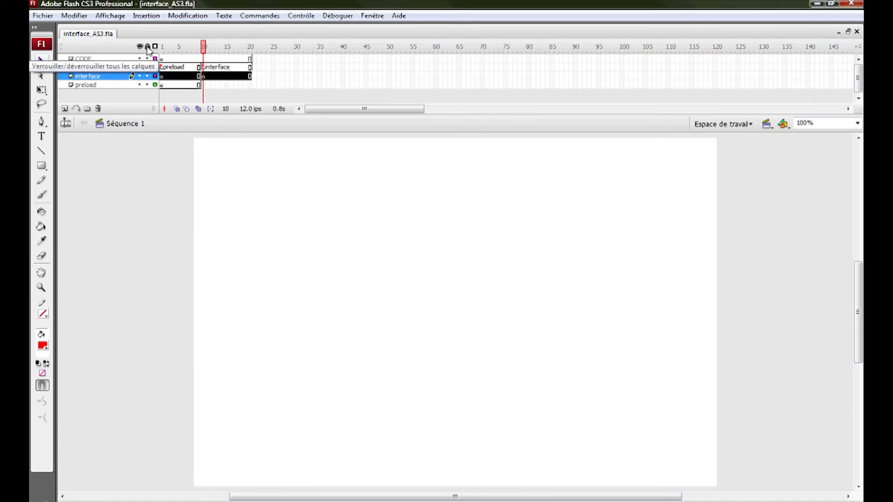
Step: Lock every layer except interface and select the interface layer's keyframe at frame 10
{"action": "left_click", "coordinate": [147, 47]}
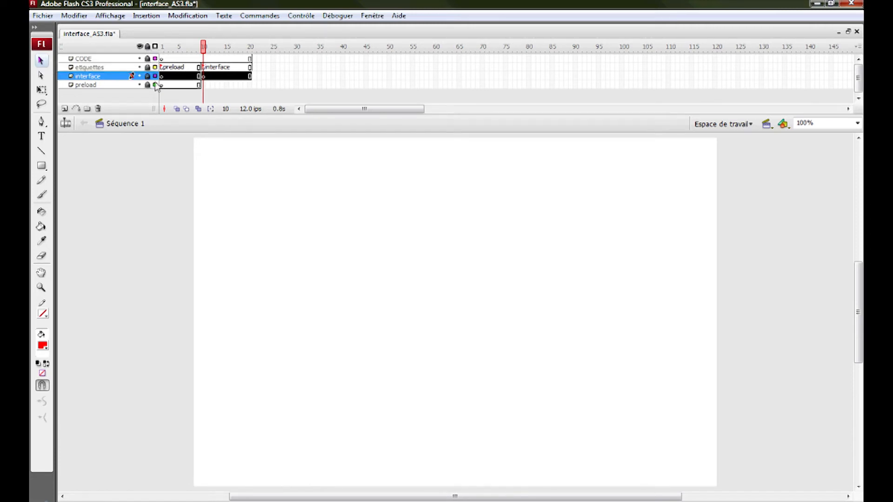
{"action": "left_click", "coordinate": [147, 76]}
{"action": "left_click", "coordinate": [204, 77]}
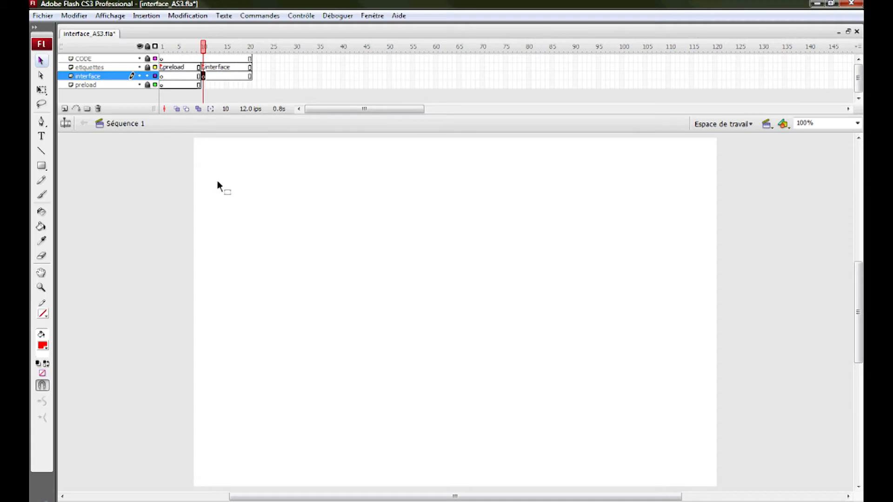
Step: Draw a red rectangle without a stroke covering the whole stage on the interface layer
{"action": "left_click", "coordinate": [42, 166]}
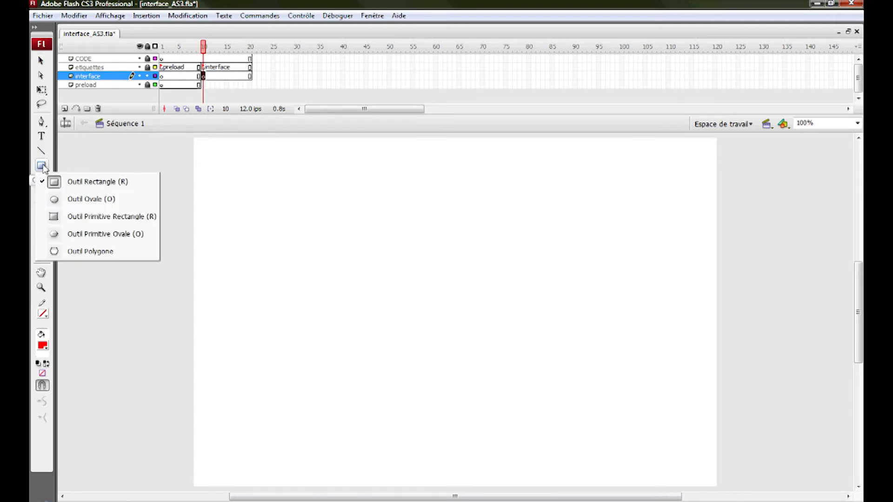
{"action": "left_click", "coordinate": [55, 181]}
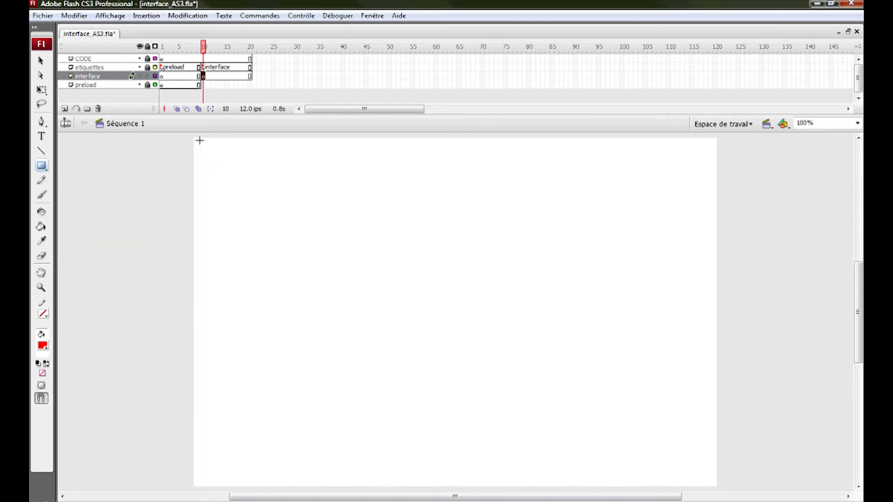
{"action": "left_click_drag", "start_coordinate": [193, 139], "coordinate": [718, 487]}
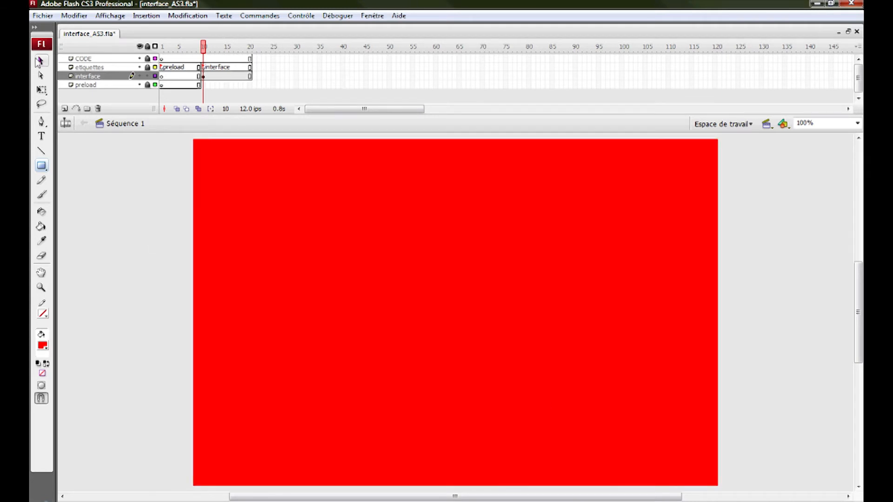
Step: Convert the red rectangle into a movie clip symbol named MC_FOND with its registration point at the lower-left corner
{"action": "left_click", "coordinate": [39, 61]}
{"action": "left_click", "coordinate": [404, 242]}
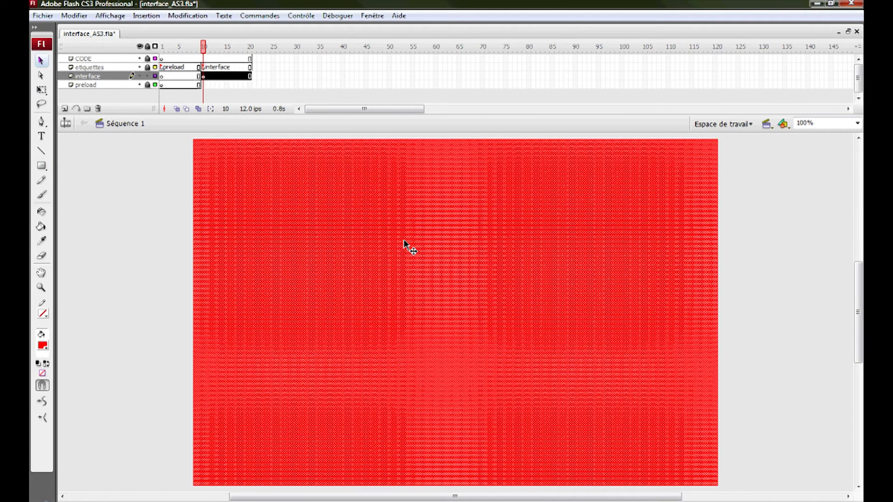
{"action": "left_click", "coordinate": [188, 15]}
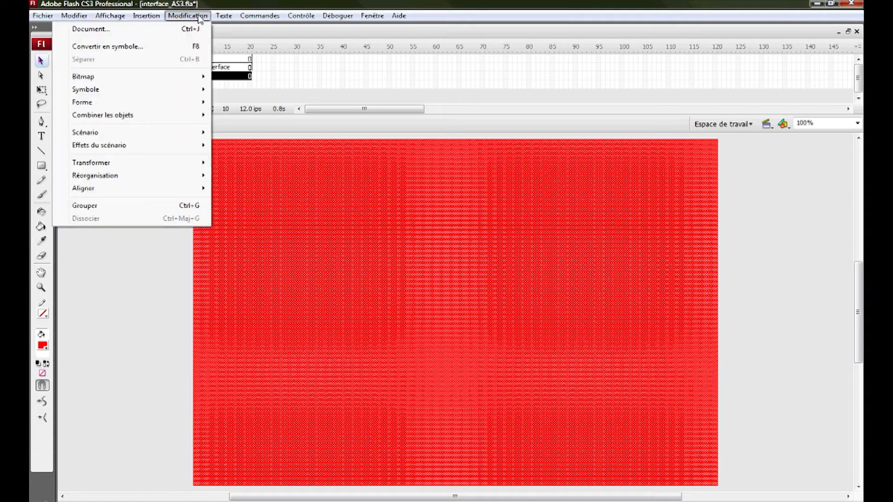
{"action": "left_click", "coordinate": [146, 49]}
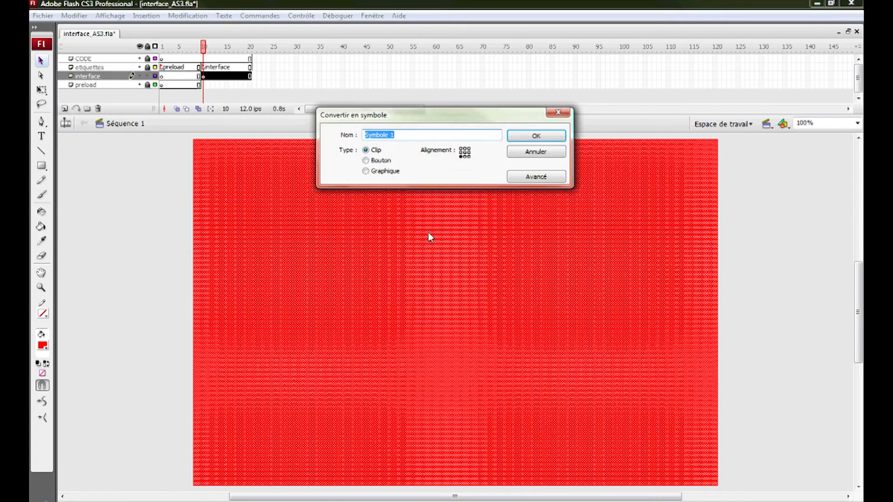
{"action": "left_click", "coordinate": [464, 153]}
{"action": "type", "text": "MC_FOND"}
{"action": "left_click", "coordinate": [536, 136]}
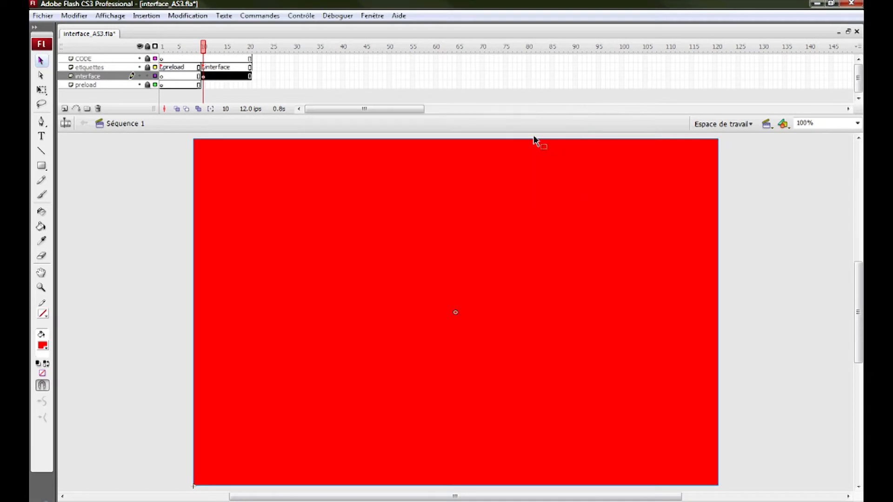
Step: Show the MC_FOND instance's properties and nest the instance in a movie clip symbol named MC_INTERFACE
{"action": "left_click_drag", "start_coordinate": [595, 500], "coordinate": [617, 181]}
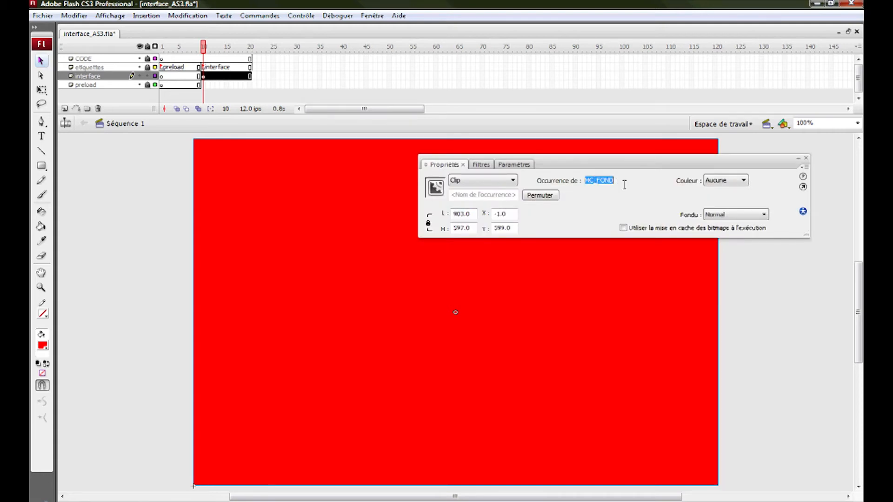
{"action": "left_click", "coordinate": [342, 197]}
{"action": "left_click", "coordinate": [192, 16]}
{"action": "left_click", "coordinate": [176, 44]}
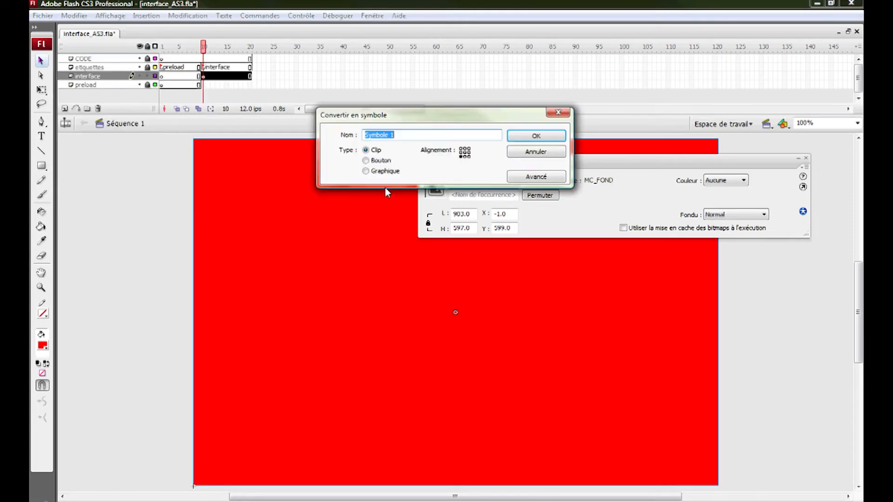
{"action": "type", "text": "MC_INTERFACE"}
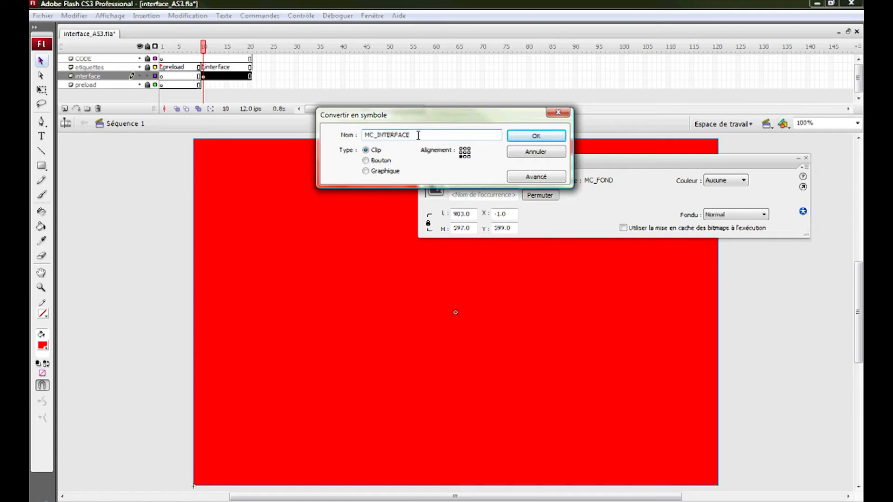
{"action": "key", "text": "Return"}
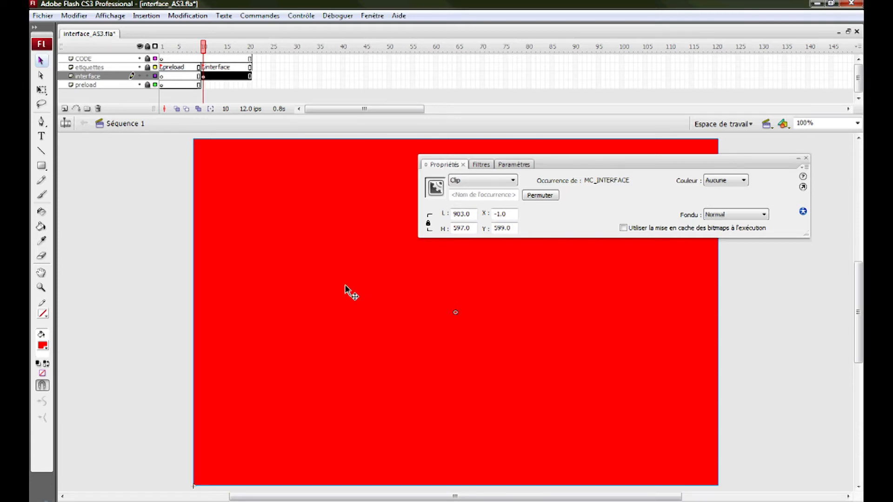
Step: Open the MC_INTERFACE clip for editing and rename its only layer to fond
{"action": "double_click", "coordinate": [337, 239]}
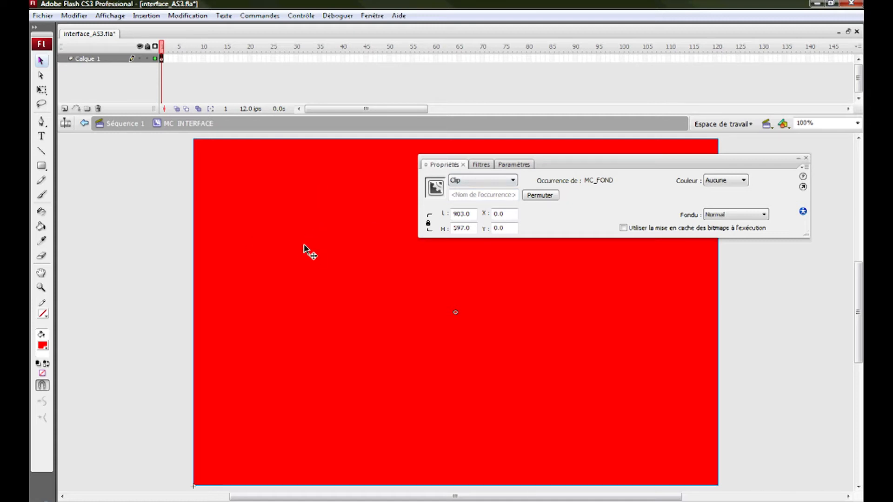
{"action": "left_click_drag", "start_coordinate": [585, 181], "coordinate": [633, 180]}
{"action": "double_click", "coordinate": [96, 58]}
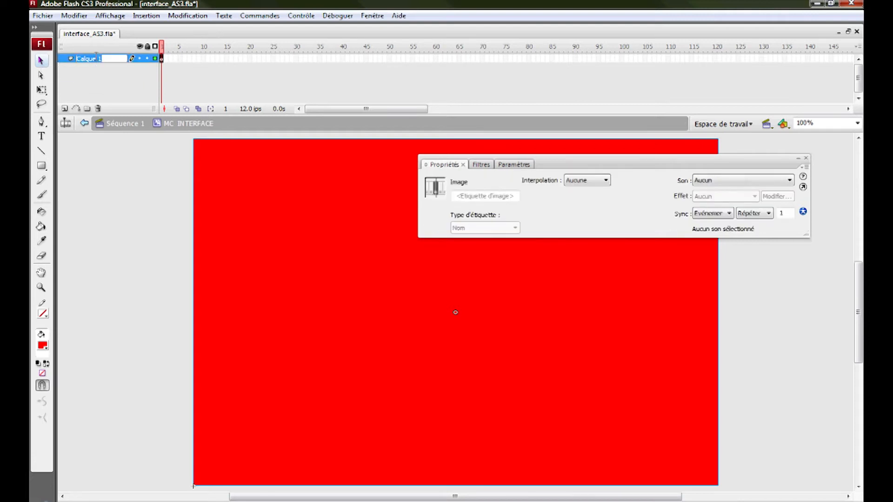
{"action": "type", "text": "fond"}
{"action": "key", "text": "Return"}
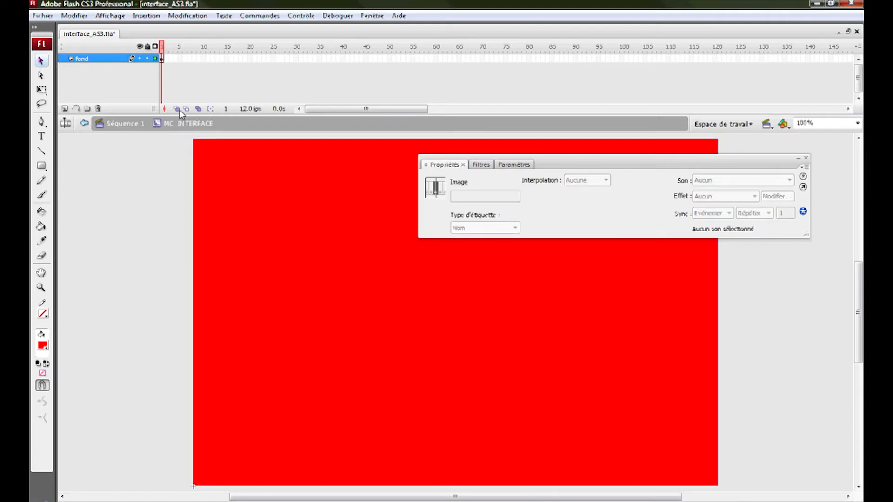
Step: Add two layers above fond in MC_INTERFACE, named contenu and menu
{"action": "left_click", "coordinate": [64, 108]}
{"action": "double_click", "coordinate": [89, 59]}
{"action": "type", "text": "cont"}
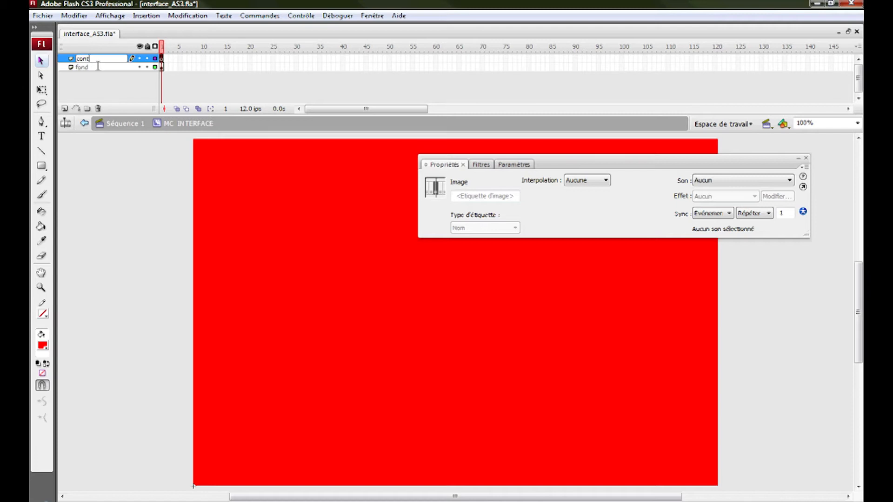
{"action": "type", "text": "enu"}
{"action": "key", "text": "Return"}
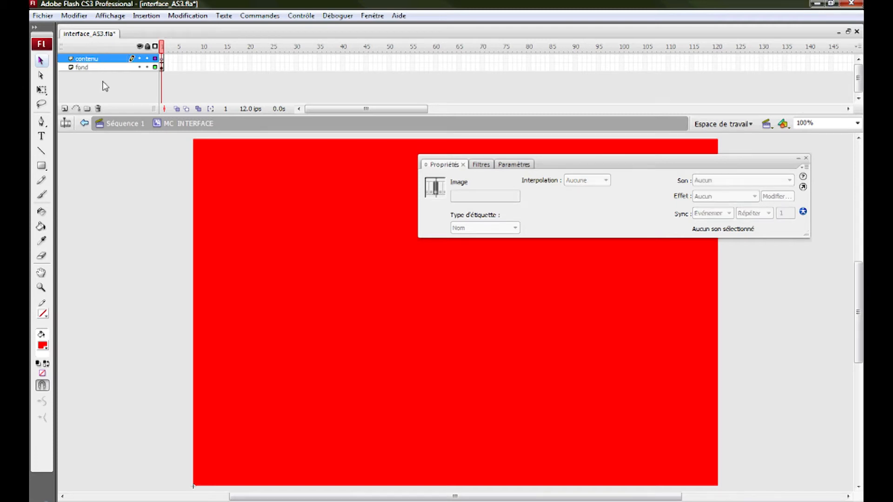
{"action": "left_click", "coordinate": [64, 109]}
{"action": "double_click", "coordinate": [88, 59]}
{"action": "type", "text": "menu"}
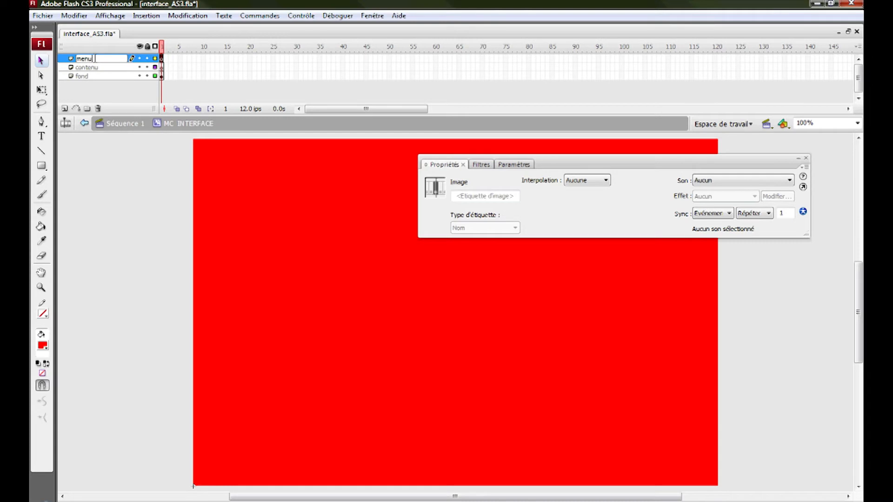
{"action": "key", "text": "Return"}
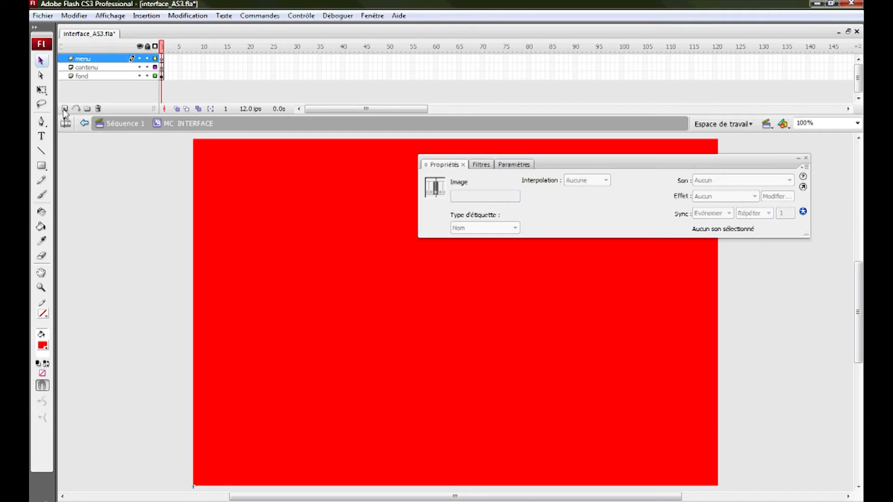
Step: Add two more layers on top of the menu layer, named entete and CODE
{"action": "left_click", "coordinate": [65, 109]}
{"action": "double_click", "coordinate": [87, 58]}
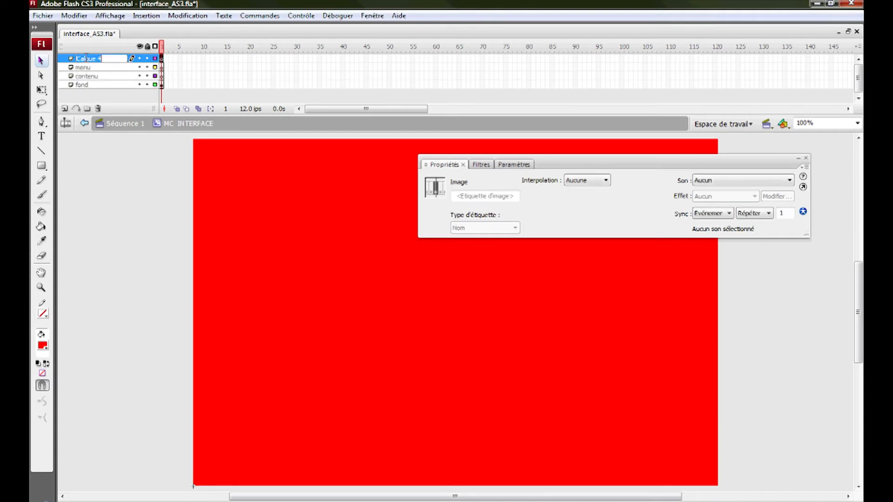
{"action": "type", "text": "entete"}
{"action": "key", "text": "Return"}
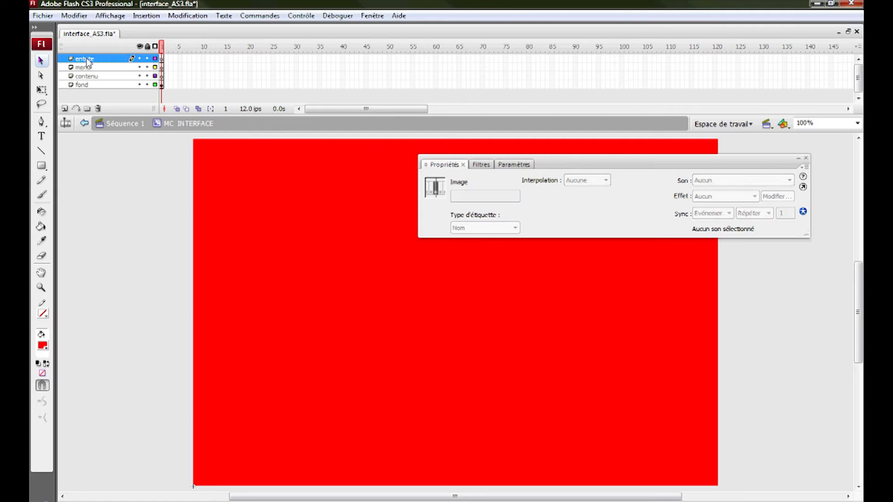
{"action": "left_click", "coordinate": [65, 109]}
{"action": "double_click", "coordinate": [85, 58]}
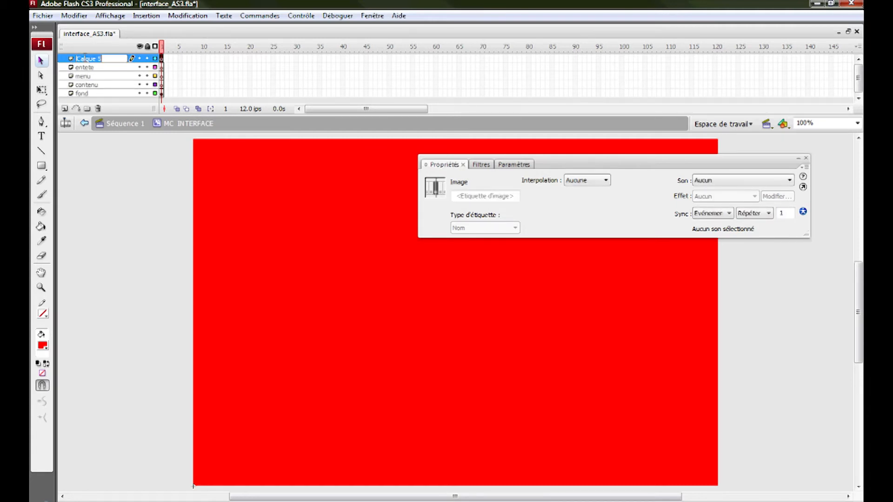
{"action": "type", "text": "code"}
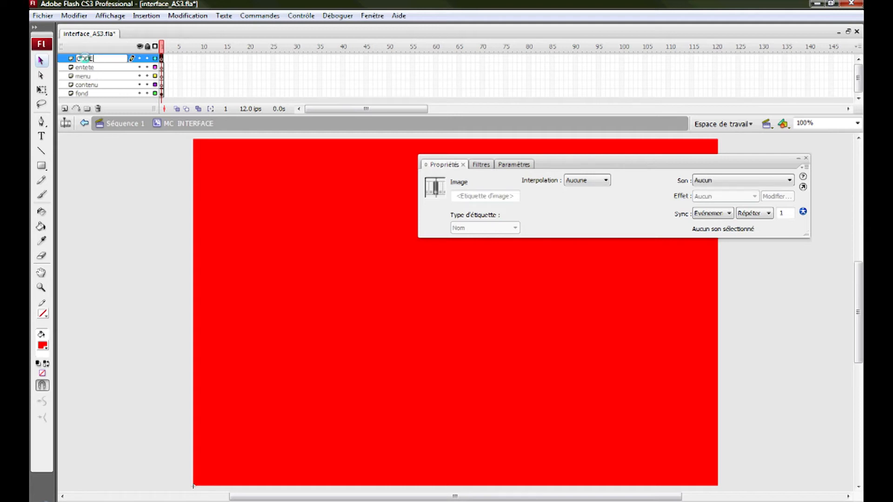
{"action": "key", "text": "Return"}
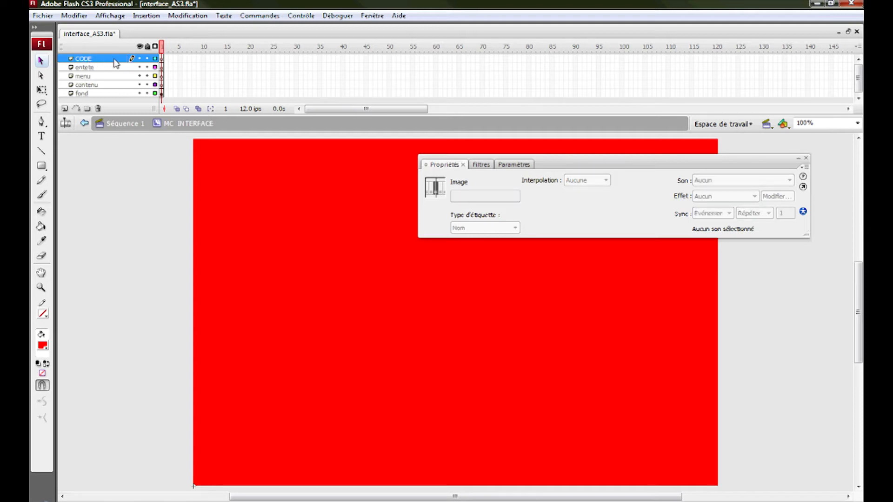
Step: Lock all layers of MC_INTERFACE except fond, make fond active and move the Properties panel off the stage
{"action": "left_click", "coordinate": [148, 47]}
{"action": "left_click", "coordinate": [147, 93]}
{"action": "left_click", "coordinate": [116, 93]}
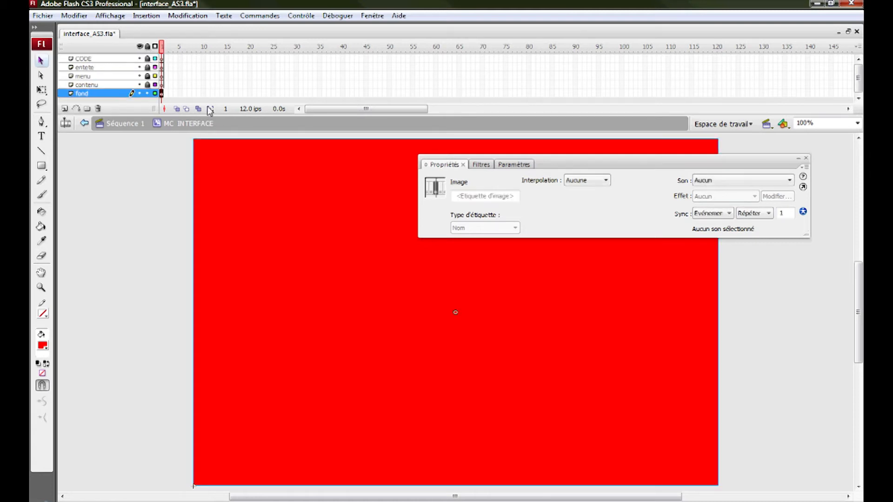
{"action": "left_click_drag", "start_coordinate": [568, 164], "coordinate": [892, 451]}
Step: Open the MC_FOND clip for editing, lock its Calque 1 layer and add a new layer above it
{"action": "left_click", "coordinate": [372, 322]}
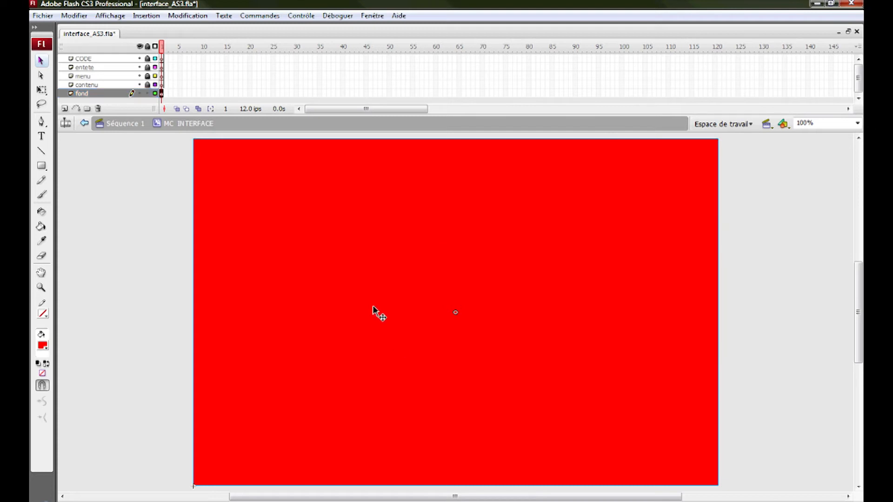
{"action": "double_click", "coordinate": [334, 257]}
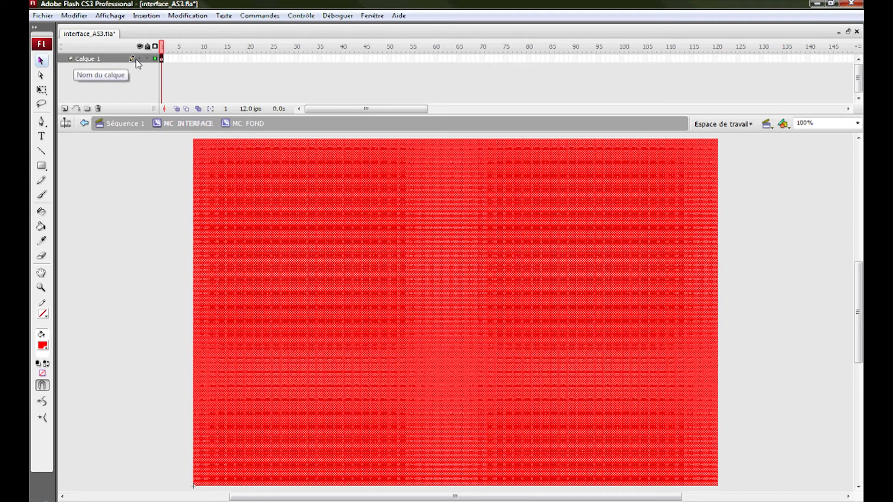
{"action": "left_click", "coordinate": [168, 186]}
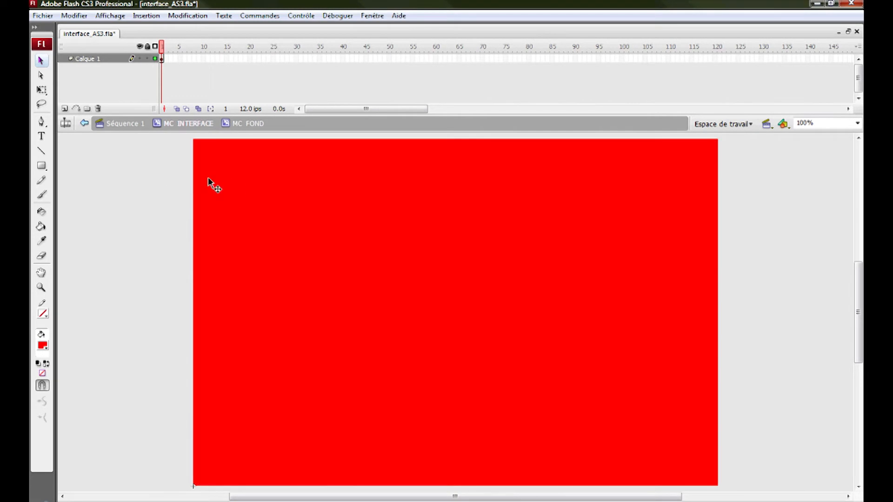
{"action": "left_click", "coordinate": [254, 190]}
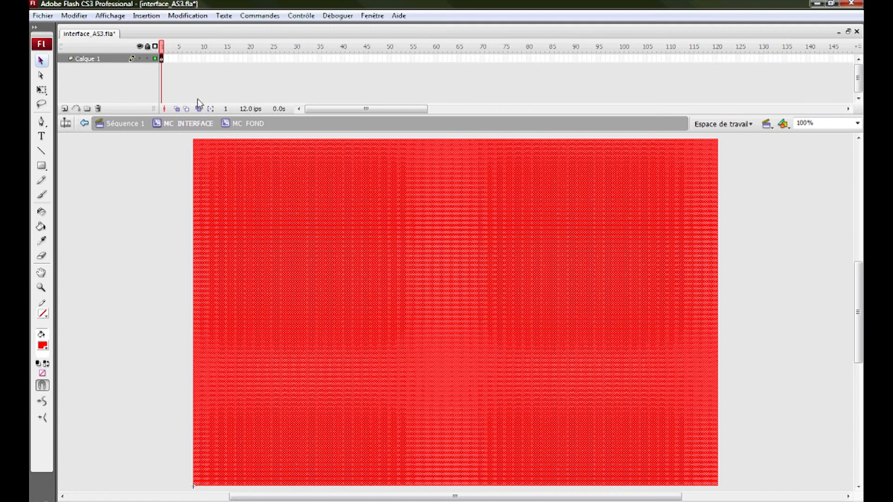
{"action": "left_click", "coordinate": [147, 58]}
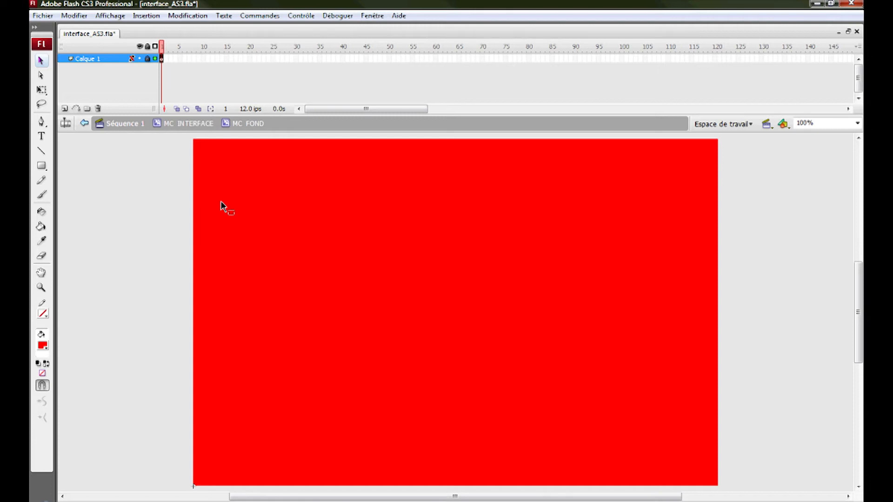
{"action": "left_click", "coordinate": [64, 109]}
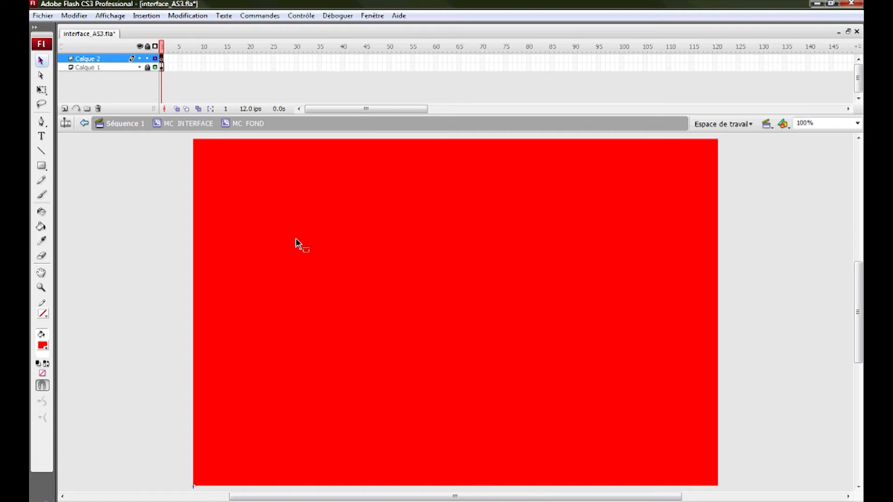
Step: Bring the document's library into view and examine the MC_FOND and MC_INTERFACE clips
{"action": "left_click_drag", "start_coordinate": [799, 62], "coordinate": [738, 64]}
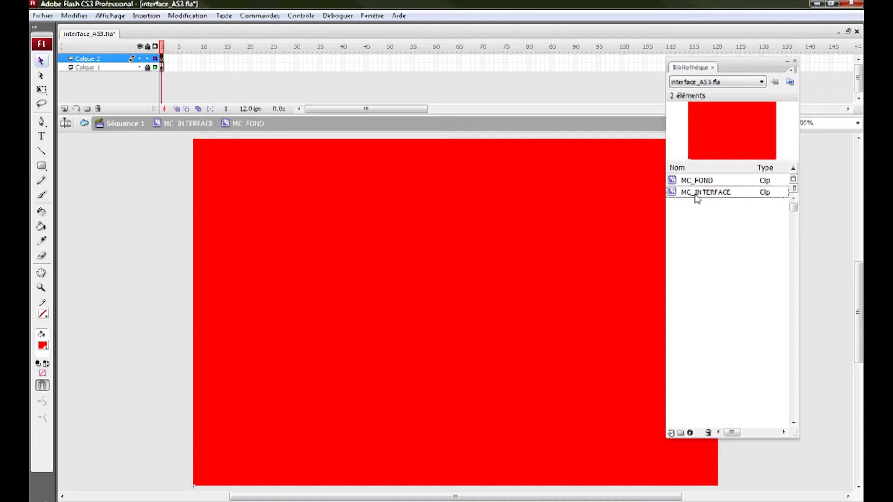
{"action": "left_click", "coordinate": [703, 181]}
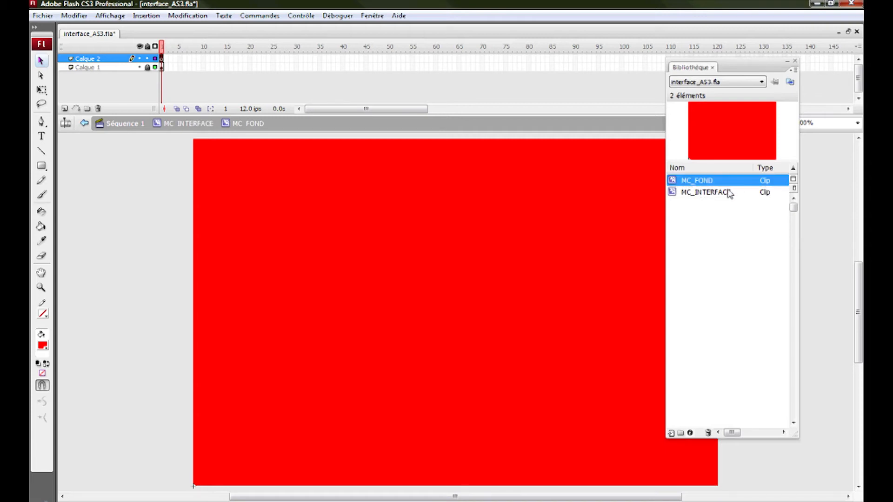
{"action": "left_click", "coordinate": [716, 193]}
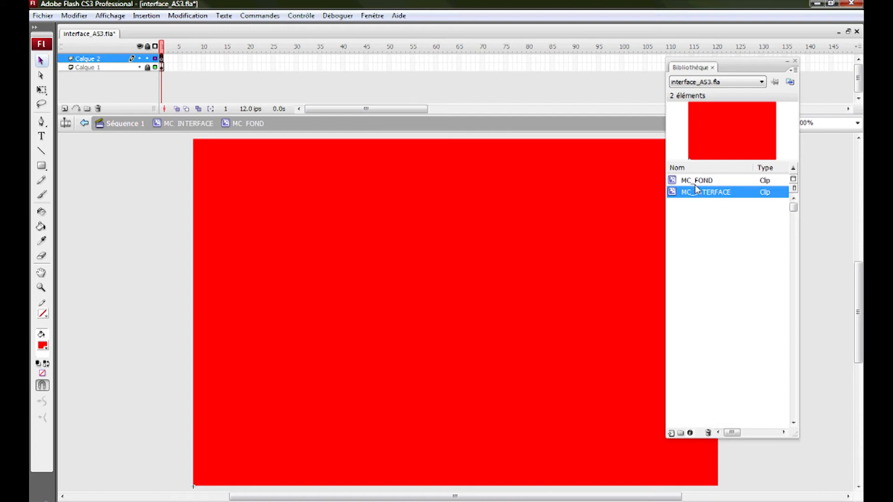
Step: Create a library folder named CLIPS and move the MC_FOND and MC_INTERFACE clips into it
{"action": "left_click", "coordinate": [680, 433]}
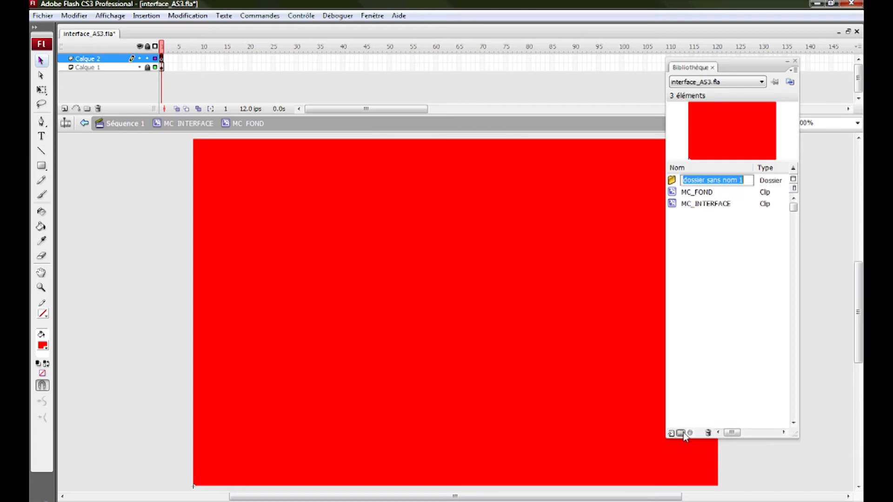
{"action": "type", "text": "CLIPS"}
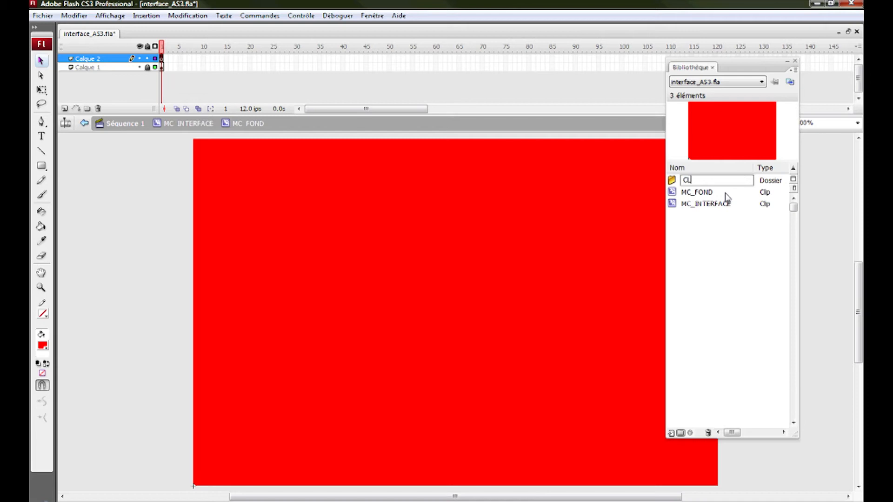
{"action": "key", "text": "Return"}
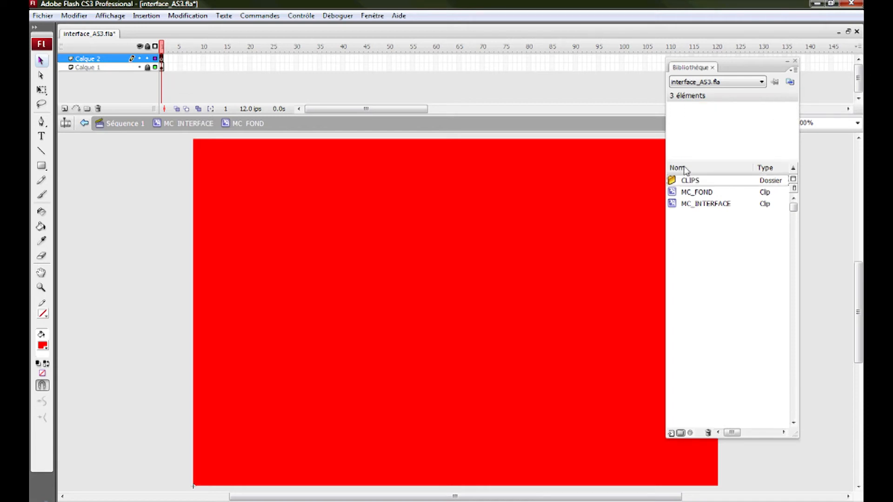
{"action": "left_click", "coordinate": [707, 193]}
{"action": "left_click", "coordinate": [712, 205], "text": "shift"}
{"action": "left_click_drag", "start_coordinate": [700, 192], "coordinate": [689, 181]}
{"action": "left_click", "coordinate": [672, 182]}
{"action": "left_click", "coordinate": [672, 181]}
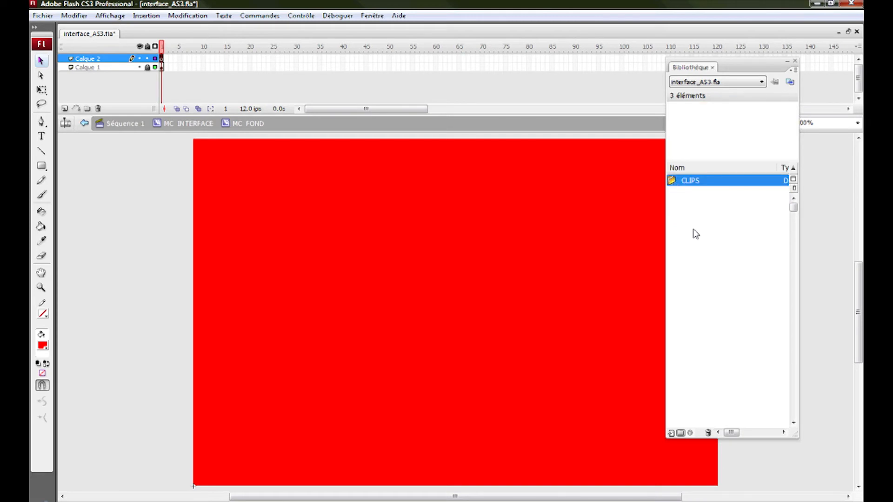
Step: Add two more folders to the library, named IMAGES and BOUTONS
{"action": "left_click", "coordinate": [679, 433]}
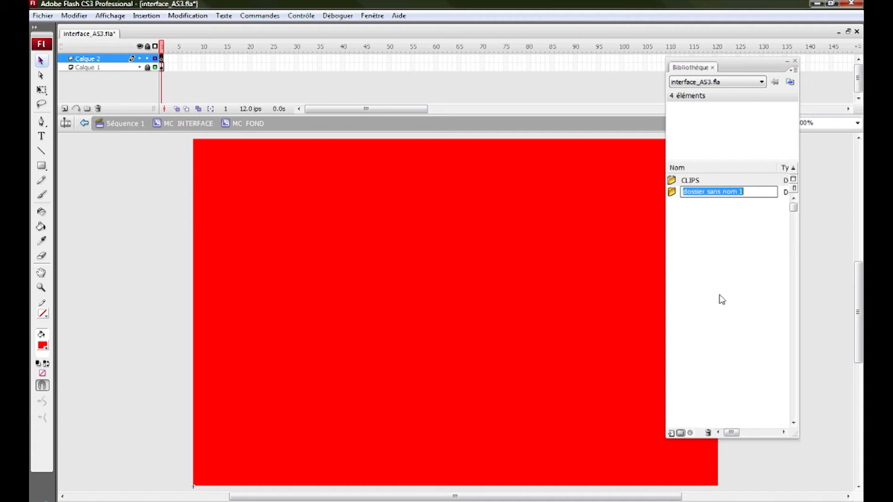
{"action": "type", "text": "IM%"}
{"action": "key", "text": "BackSpace"}
{"action": "type", "text": "AGES"}
{"action": "key", "text": "Return"}
{"action": "left_click", "coordinate": [679, 433]}
{"action": "type", "text": "BOUTONS"}
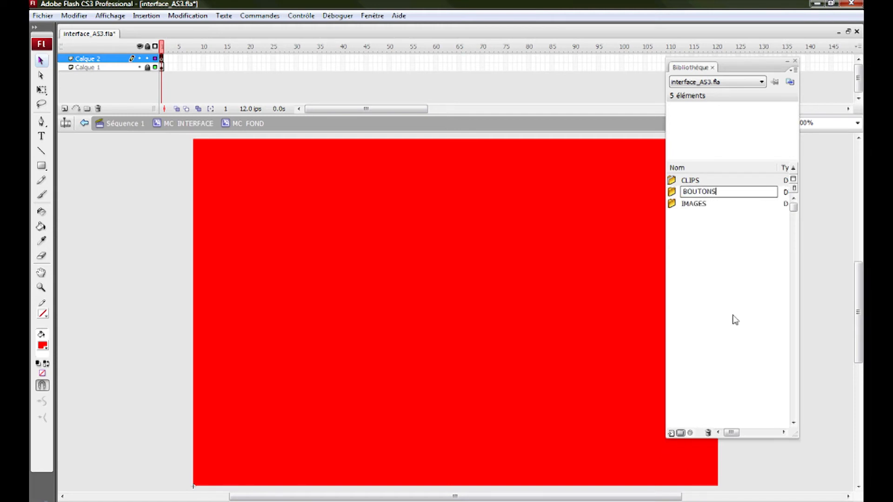
{"action": "key", "text": "Return"}
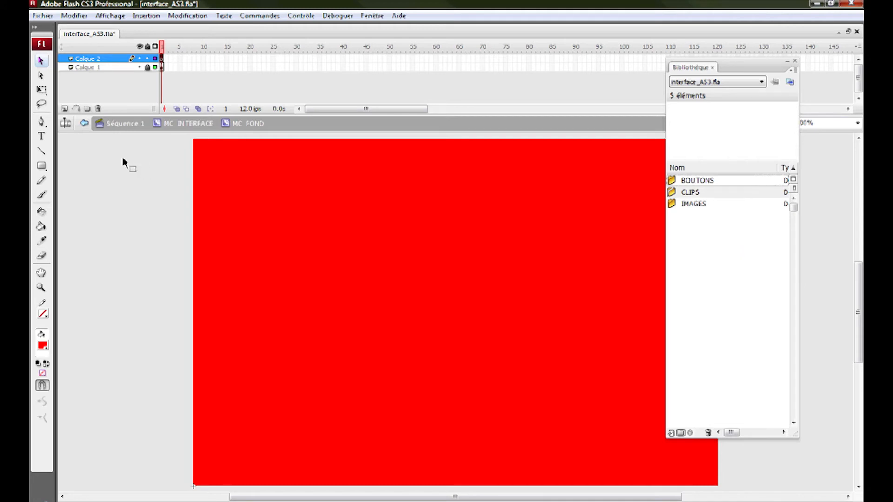
Step: Import bkg.png, fio_logo.png and icone_logo.png from the img folder into the library
{"action": "left_click", "coordinate": [43, 16]}
{"action": "mouse_move", "coordinate": [93, 217]}
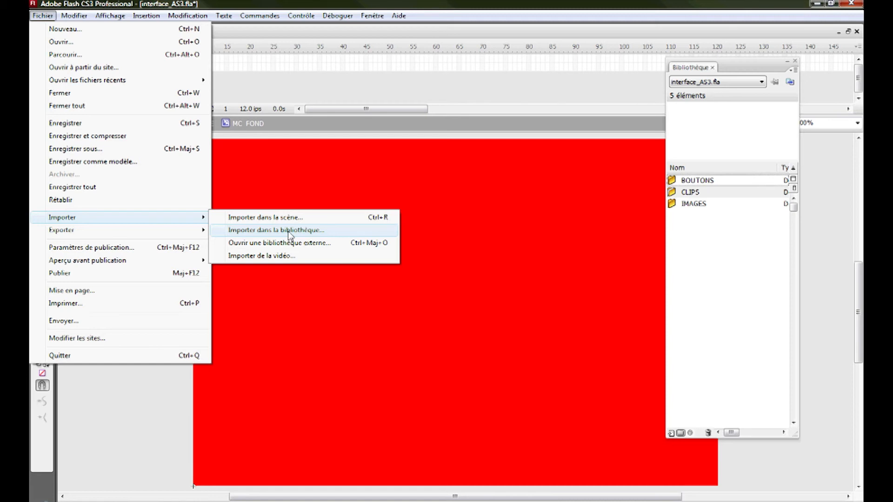
{"action": "left_click", "coordinate": [288, 231]}
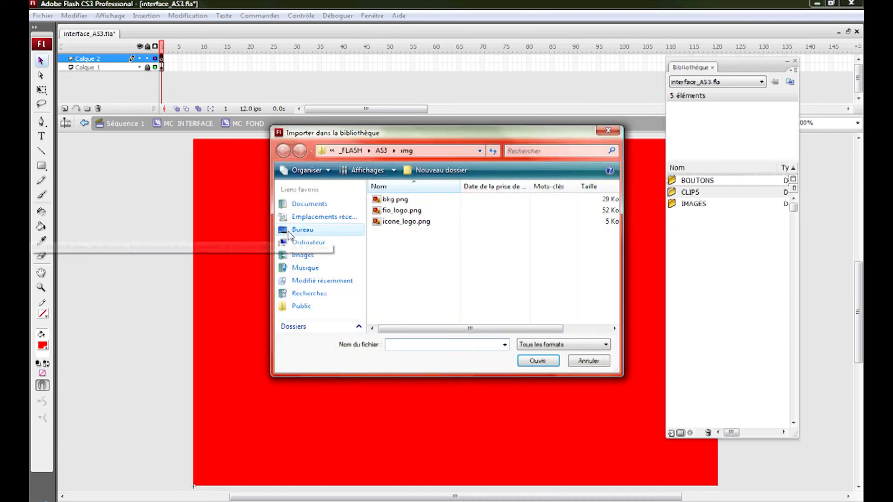
{"action": "left_click", "coordinate": [390, 200]}
{"action": "left_click", "coordinate": [399, 222], "text": "shift"}
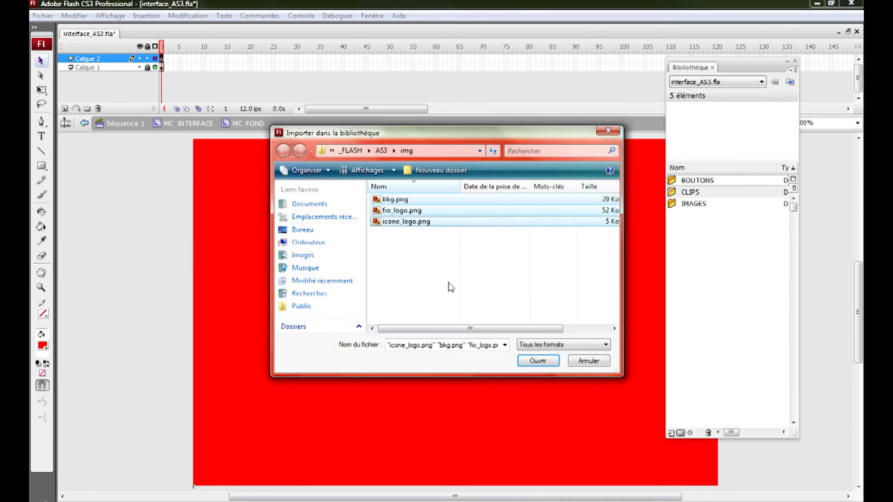
{"action": "left_click", "coordinate": [538, 361]}
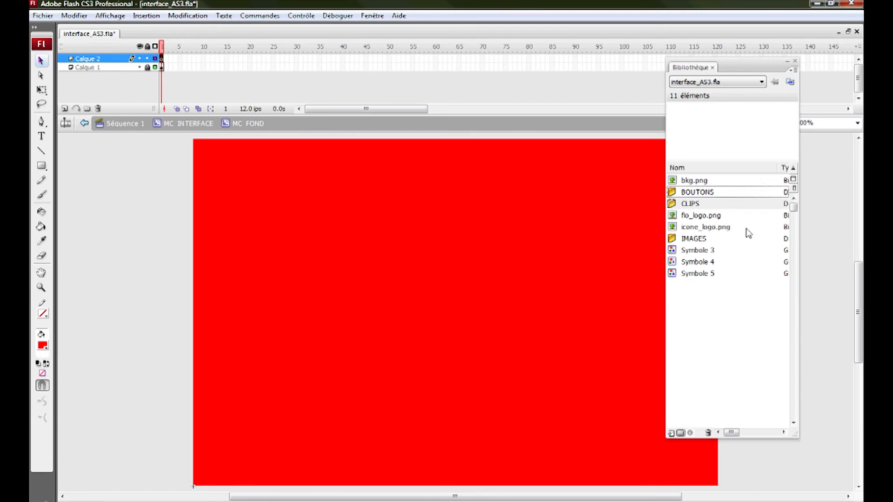
Step: Preview the imported library items, widen the library and delete the graphic symbols Symbole 3, Symbole 4 and Symbole 5
{"action": "left_click", "coordinate": [714, 218]}
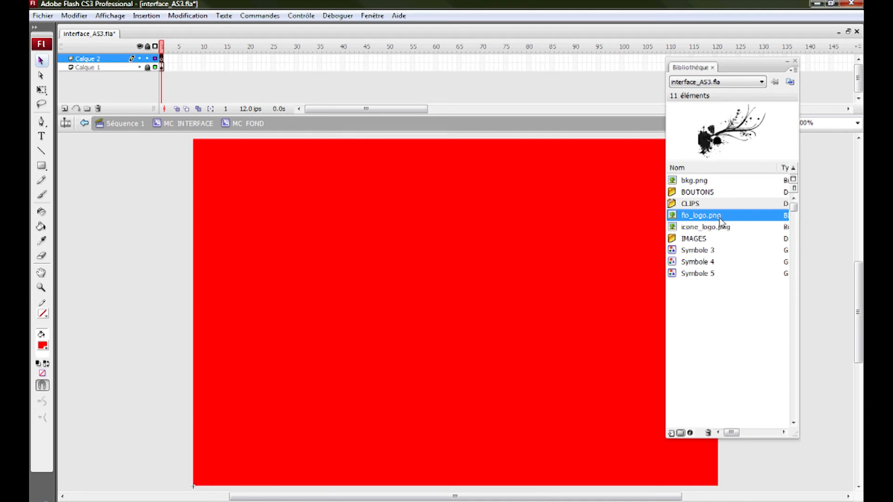
{"action": "left_click", "coordinate": [697, 253]}
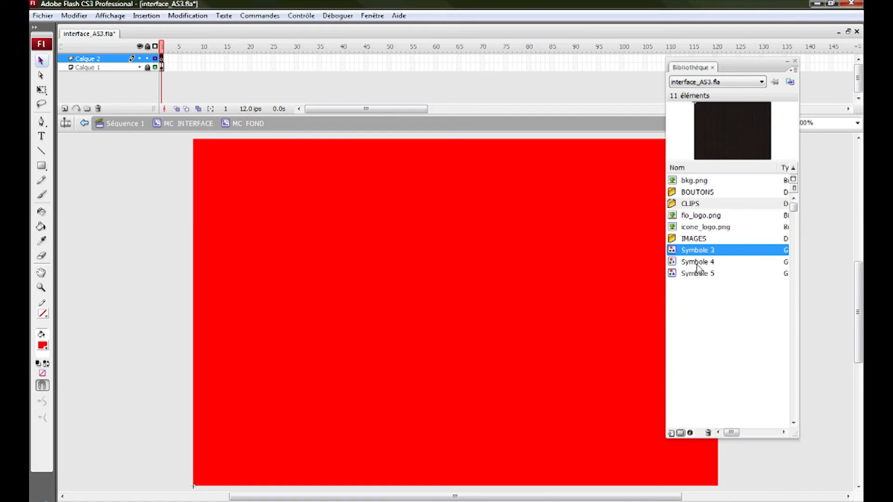
{"action": "left_click", "coordinate": [698, 262]}
{"action": "left_click", "coordinate": [697, 274]}
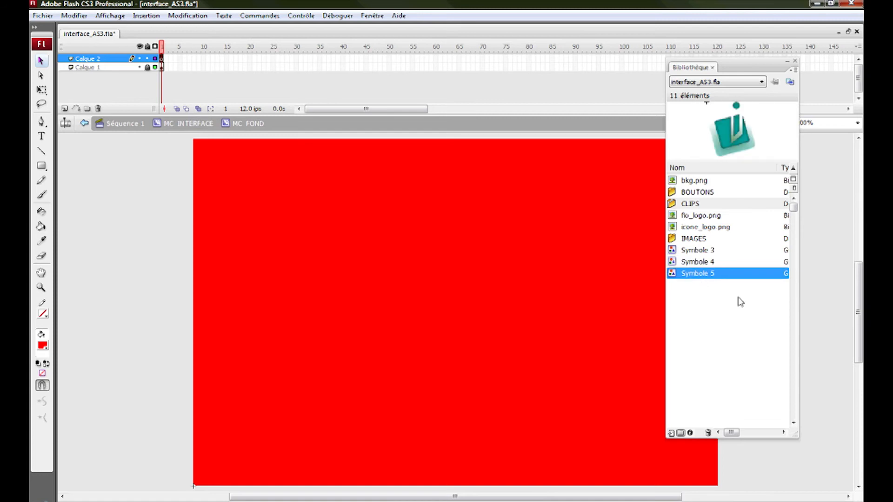
{"action": "left_click_drag", "start_coordinate": [797, 436], "coordinate": [840, 431]}
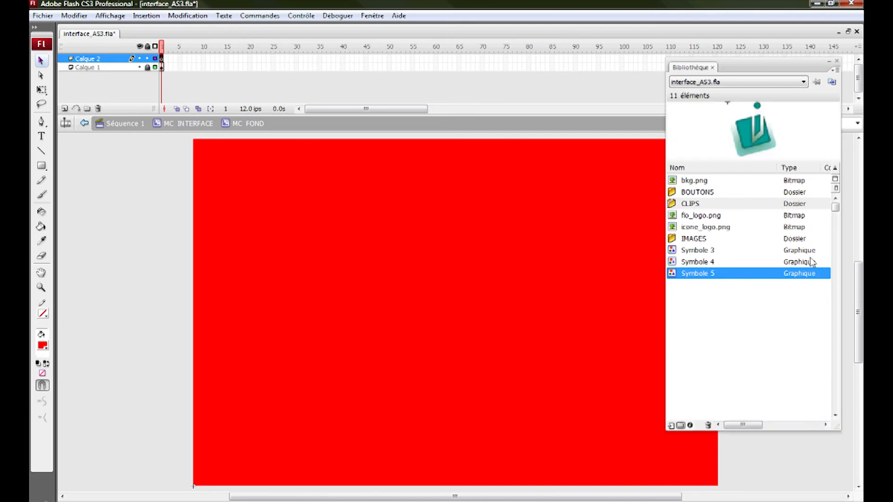
{"action": "left_click", "coordinate": [705, 251], "text": "shift"}
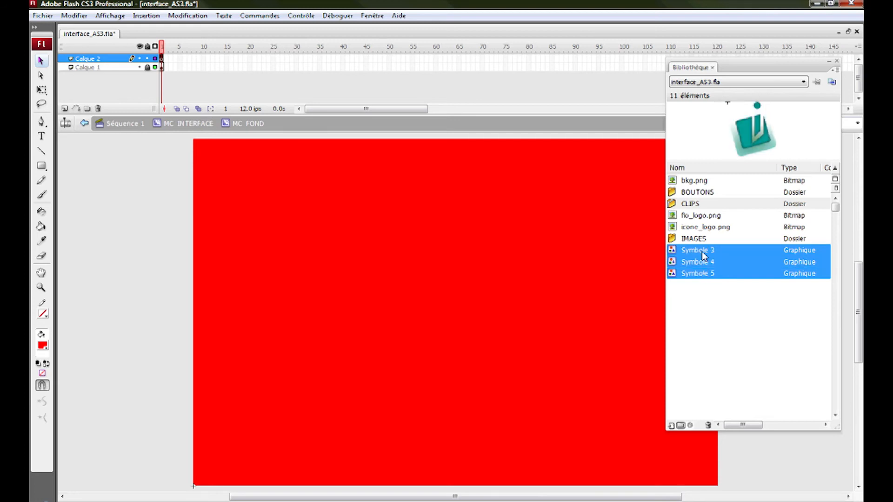
{"action": "left_click", "coordinate": [708, 425]}
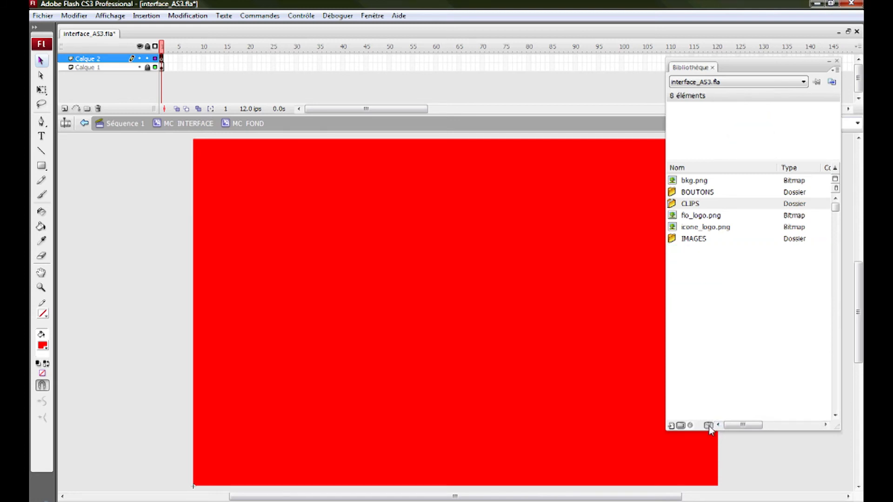
Step: Move the bkg.png, fio_logo.png and icone_logo.png bitmaps into the IMAGES folder and expand that folder
{"action": "left_click", "coordinate": [701, 228]}
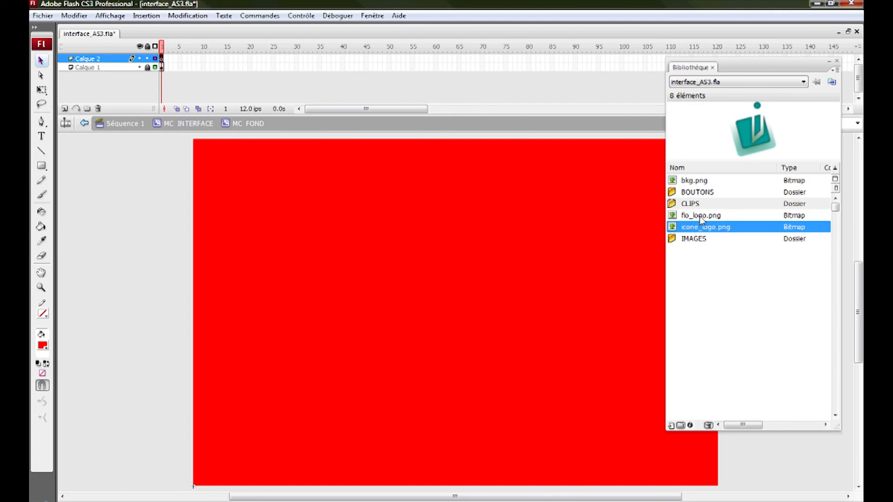
{"action": "left_click", "coordinate": [702, 216], "text": "shift"}
{"action": "left_click", "coordinate": [697, 181], "text": "ctrl"}
{"action": "left_click_drag", "start_coordinate": [696, 182], "coordinate": [696, 244]}
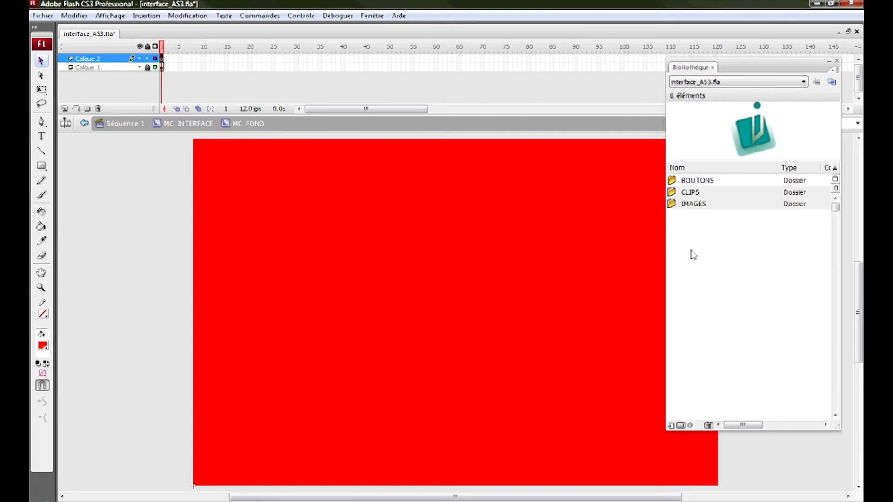
{"action": "double_click", "coordinate": [672, 205]}
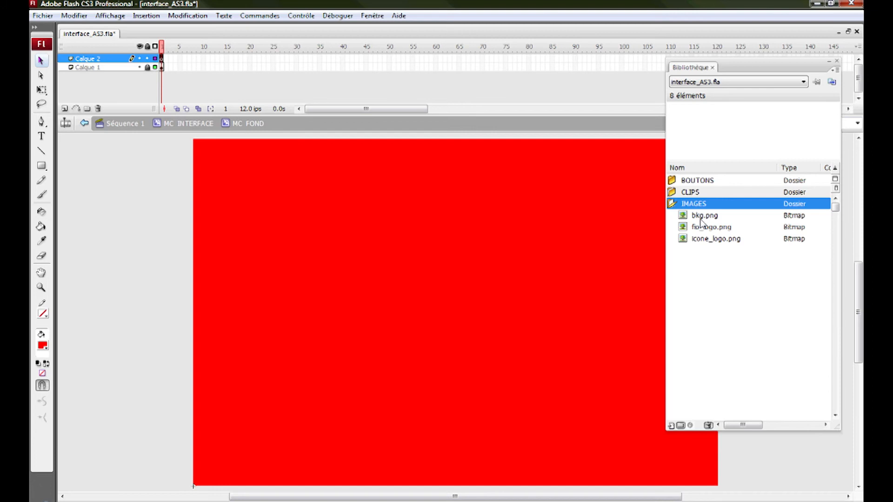
Step: Place the bkg.png bitmap on Calque 2 over the red background and move the library off the stage
{"action": "left_click", "coordinate": [685, 217]}
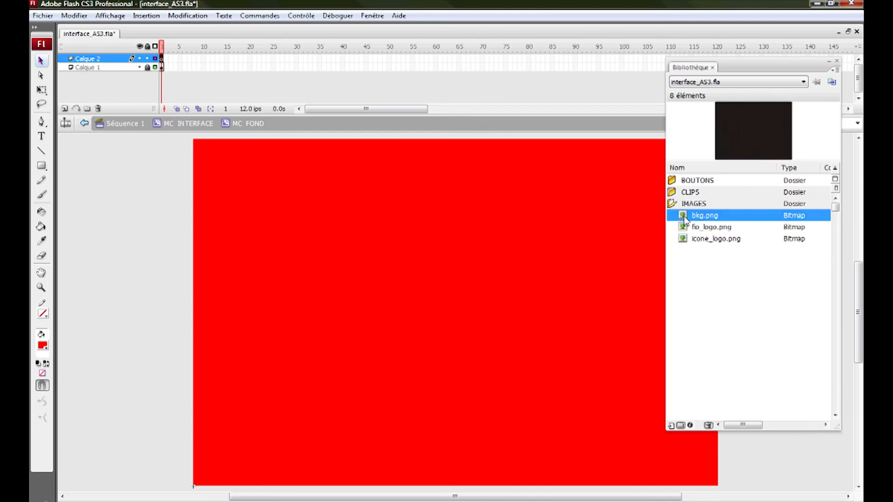
{"action": "left_click_drag", "start_coordinate": [685, 217], "coordinate": [455, 287]}
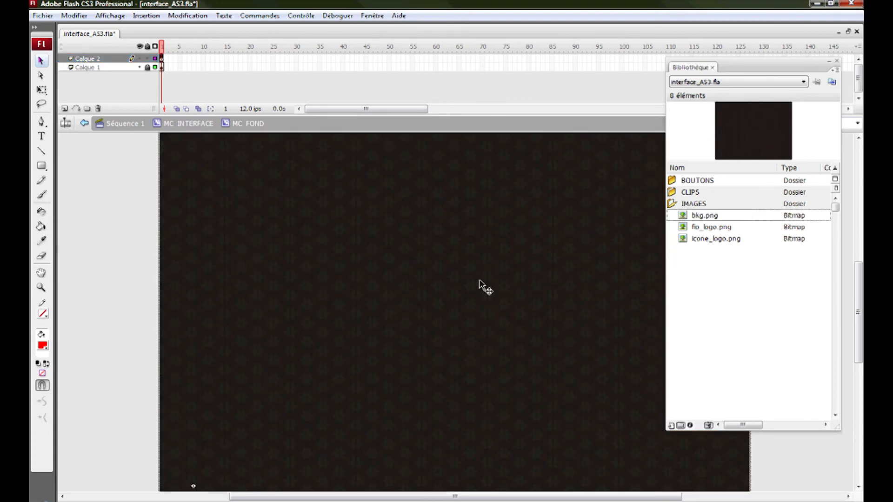
{"action": "left_click_drag", "start_coordinate": [741, 68], "coordinate": [890, 74]}
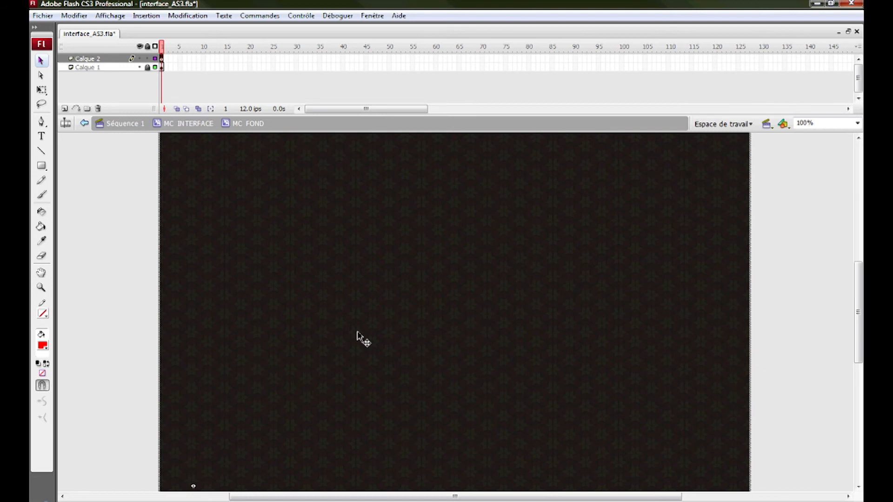
Step: Snap the lower-left corner of the background bitmap to the MC_FOND registration point and check its edges
{"action": "scroll", "coordinate": [374, 305], "scroll_direction": "down", "scroll_amount": 2}
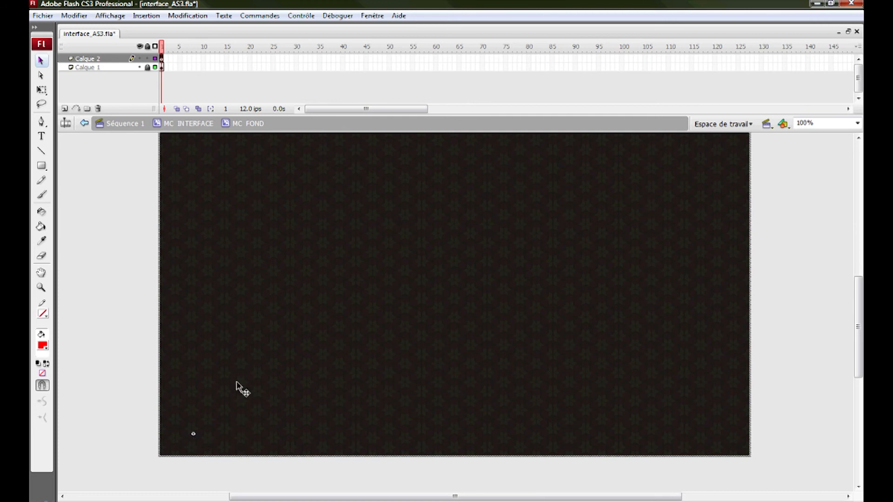
{"action": "left_click_drag", "start_coordinate": [233, 433], "coordinate": [265, 411]}
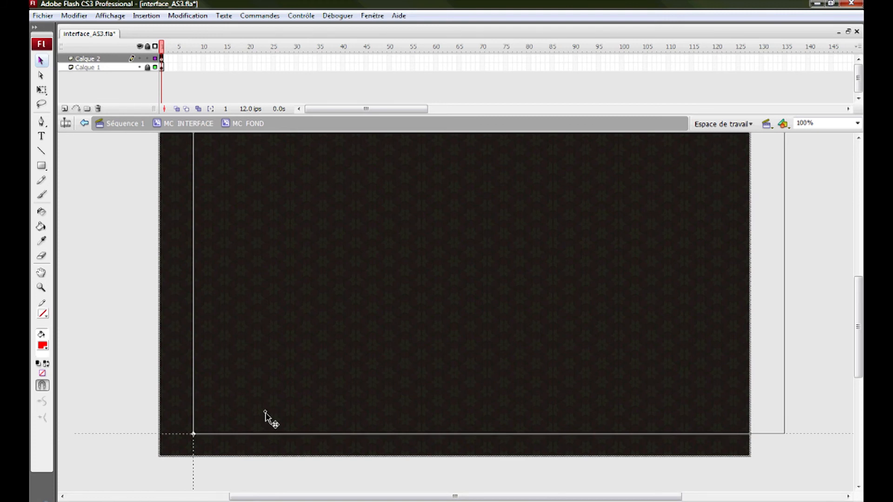
{"action": "left_click_drag", "start_coordinate": [265, 412], "coordinate": [265, 412]}
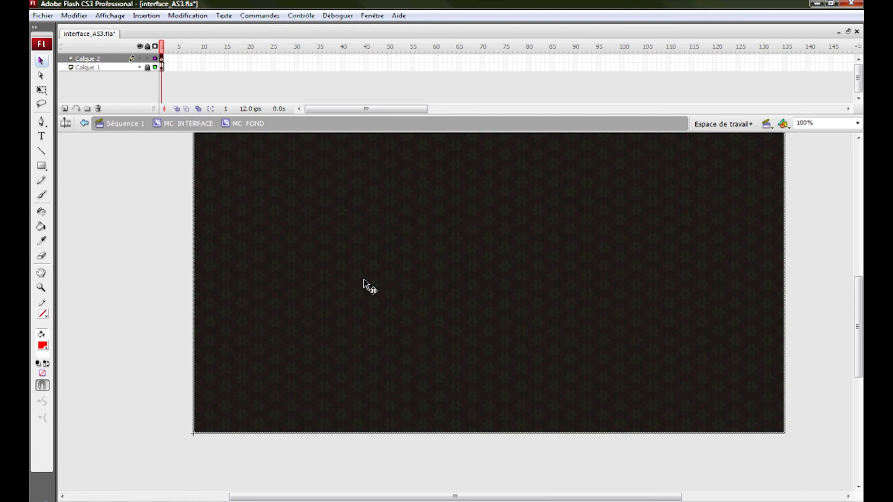
{"action": "scroll", "coordinate": [363, 280], "scroll_direction": "up", "scroll_amount": 3}
{"action": "scroll", "coordinate": [364, 281], "scroll_direction": "down", "scroll_amount": 5}
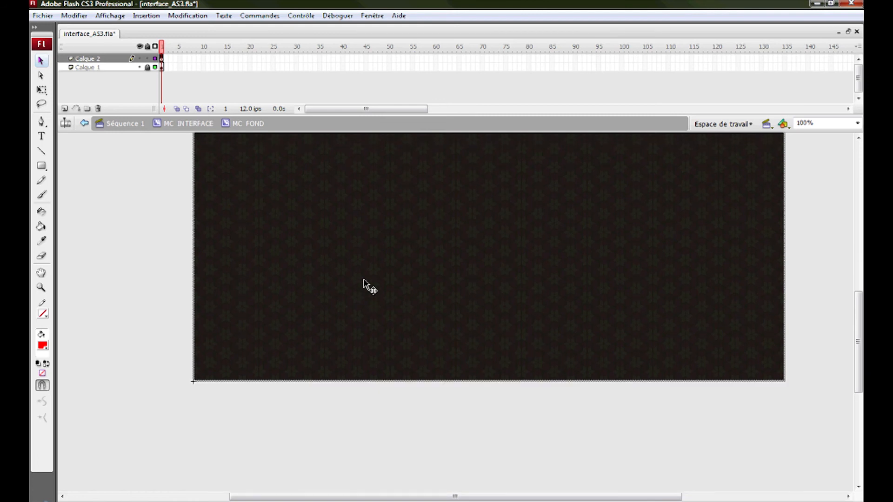
{"action": "scroll", "coordinate": [364, 281], "scroll_direction": "up", "scroll_amount": 5}
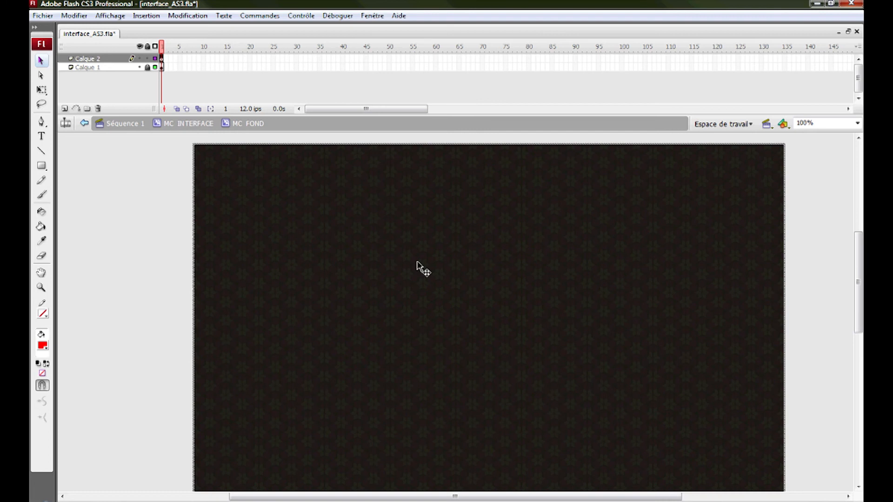
{"action": "scroll", "coordinate": [417, 263], "scroll_direction": "down", "scroll_amount": 3}
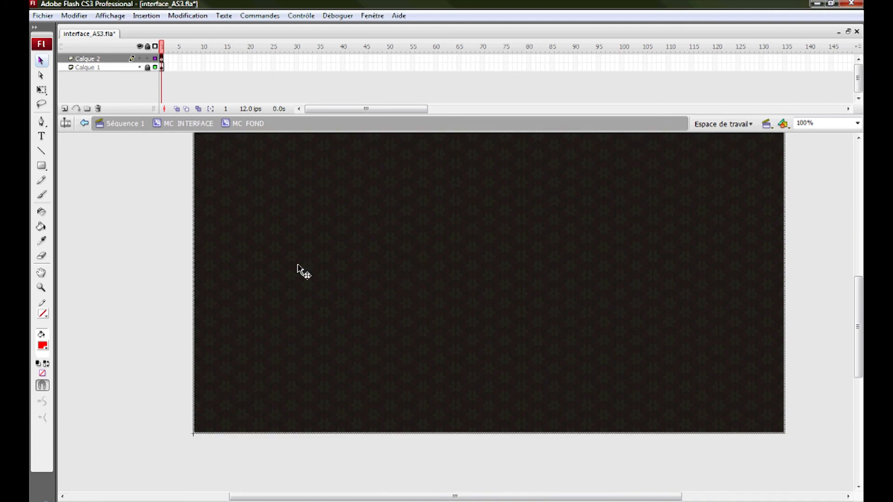
Step: Duplicate the background bitmap and set the copy flush against the original's right edge
{"action": "left_click", "coordinate": [276, 278]}
{"action": "left_click_drag", "start_coordinate": [205, 424], "coordinate": [799, 414]}
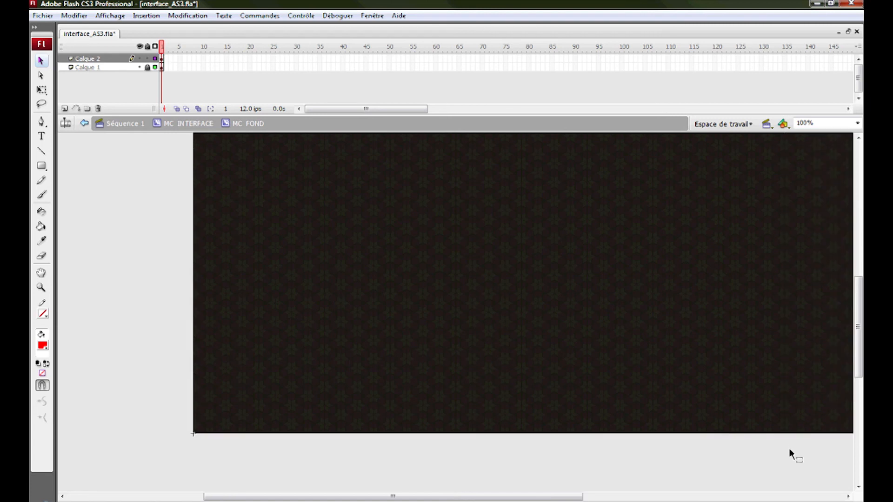
{"action": "scroll", "coordinate": [744, 299], "scroll_direction": "up", "scroll_amount": 3}
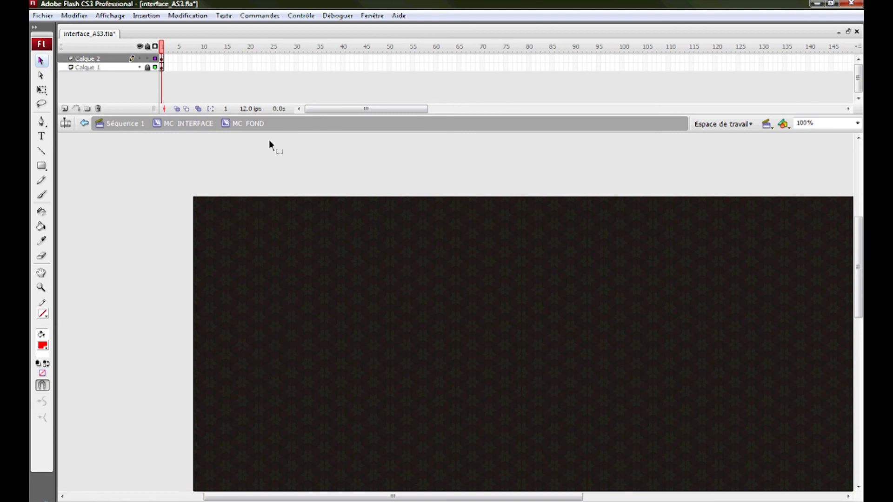
Step: Select both background bitmaps and duplicate them as a second row directly above the first
{"action": "left_click", "coordinate": [285, 369]}
{"action": "left_click", "coordinate": [800, 310], "text": "shift"}
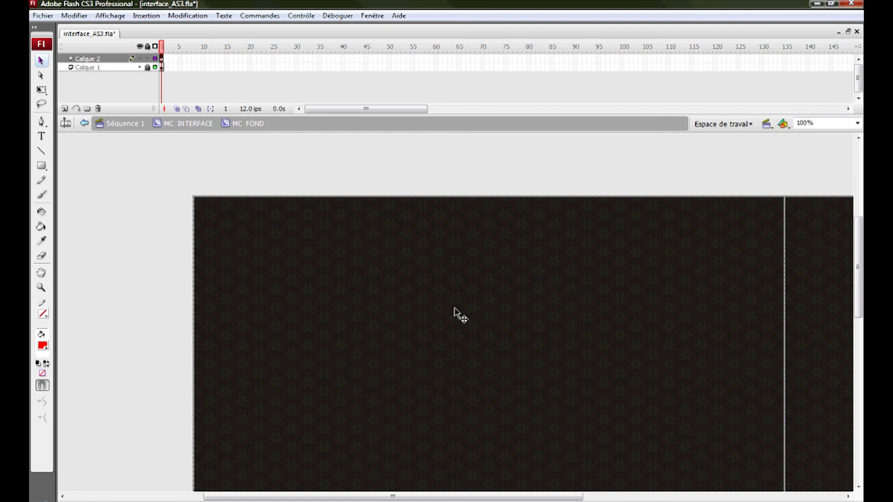
{"action": "left_click_drag", "start_coordinate": [242, 473], "coordinate": [260, 186]}
{"action": "left_click_drag", "start_coordinate": [246, 347], "coordinate": [289, 184]}
{"action": "left_click", "coordinate": [171, 245]}
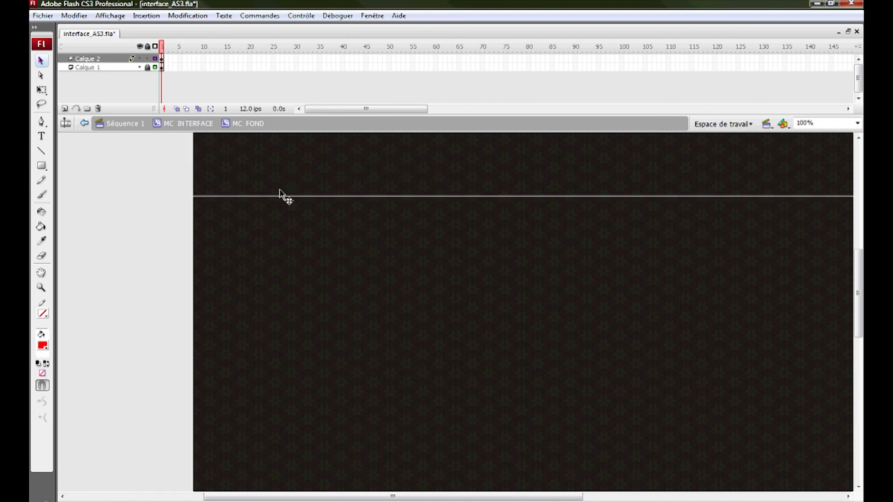
Step: Nudge the two upper bitmaps down to close the seam with the lower row, and lock and hide Calque 2
{"action": "left_click", "coordinate": [295, 174]}
{"action": "left_click", "coordinate": [796, 175], "text": "shift"}
{"action": "key", "text": "Down"}
{"action": "left_click", "coordinate": [161, 251]}
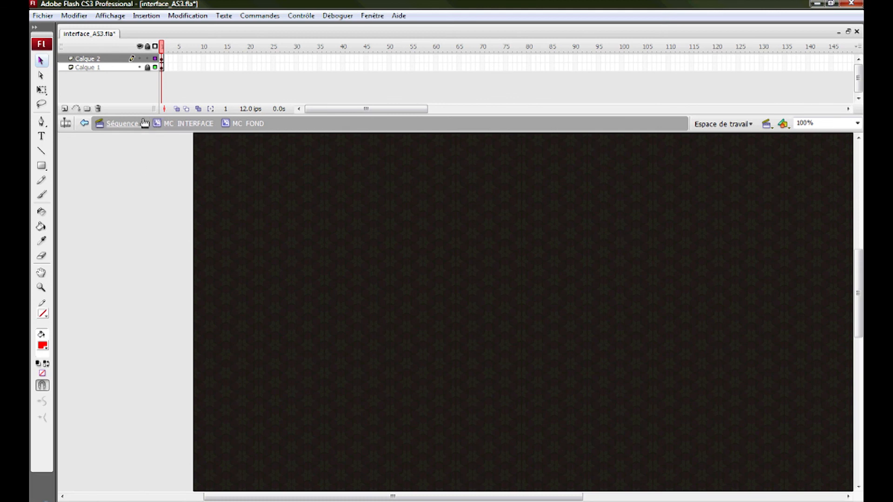
{"action": "left_click", "coordinate": [147, 59]}
{"action": "left_click", "coordinate": [140, 59]}
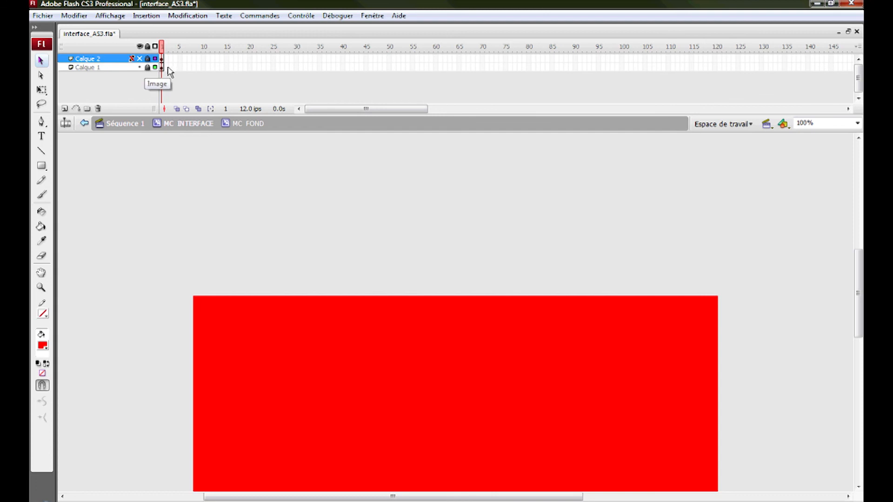
Step: Delete Calque 1 with its red rectangle from MC_FOND and make Calque 2 visible again
{"action": "left_click", "coordinate": [121, 67]}
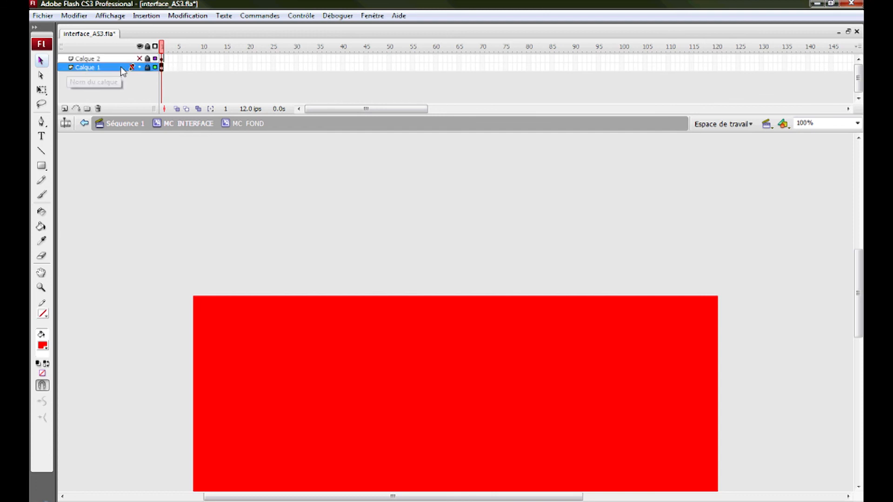
{"action": "left_click", "coordinate": [99, 109]}
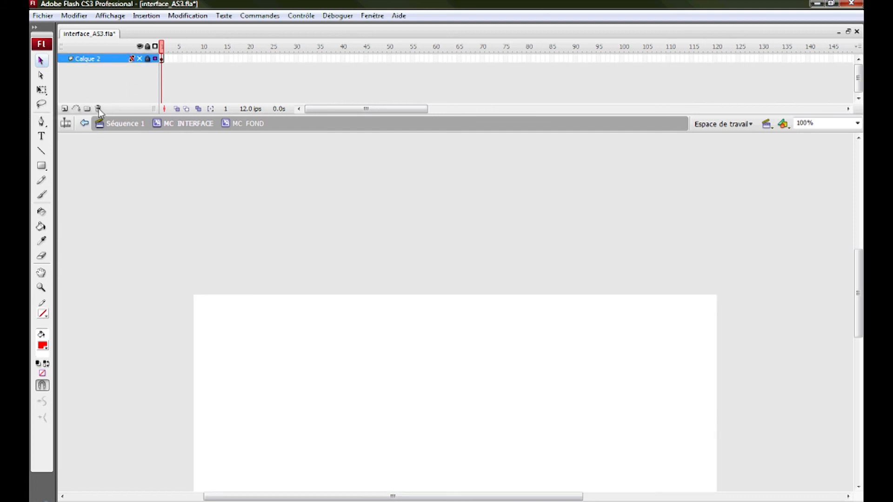
{"action": "left_click", "coordinate": [140, 59]}
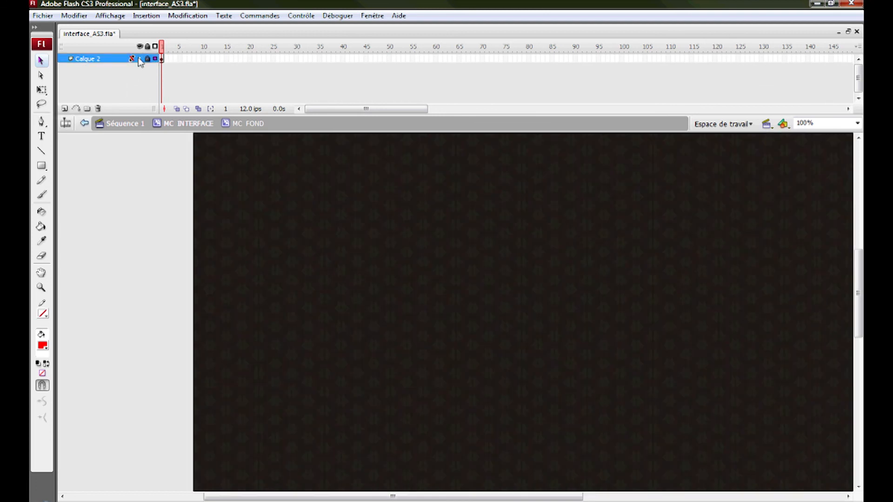
Step: Return to Séquence 1 and compare the tiled background's extent with the stage by hiding and reshowing the interface layer
{"action": "left_click", "coordinate": [127, 128]}
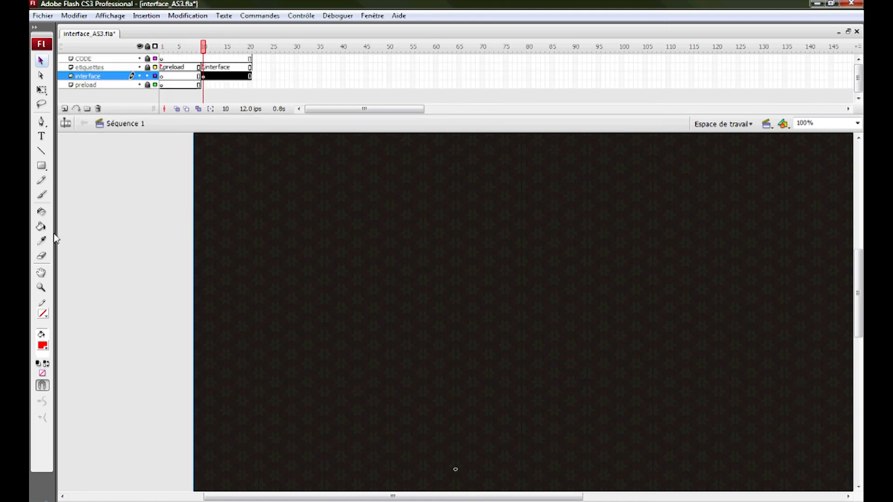
{"action": "left_click", "coordinate": [41, 288]}
{"action": "left_click", "coordinate": [396, 318], "text": "alt"}
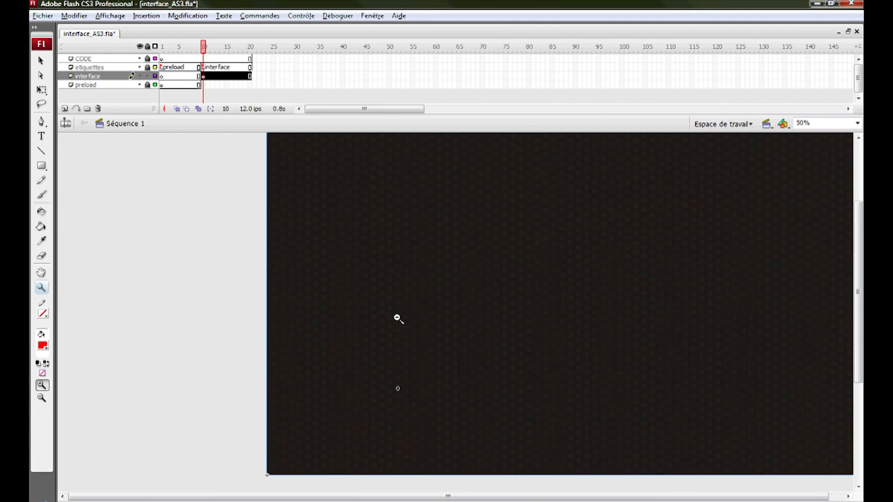
{"action": "left_click", "coordinate": [397, 318], "text": "alt"}
{"action": "left_click", "coordinate": [40, 60]}
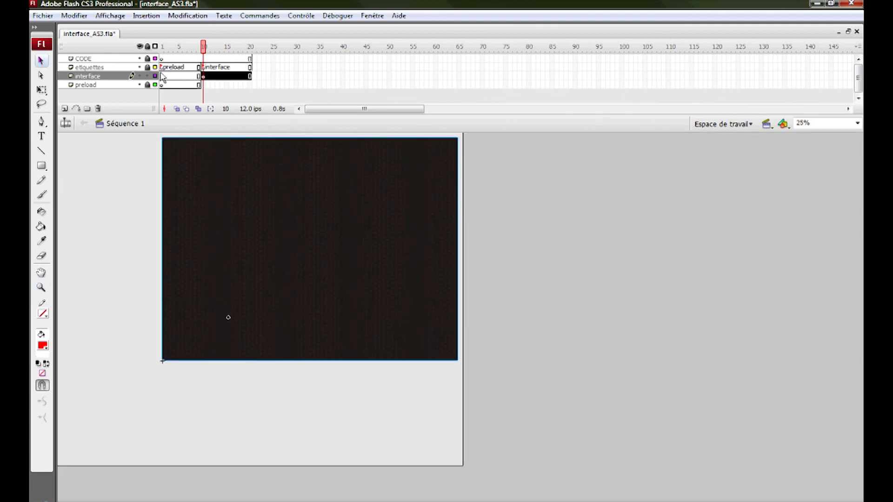
{"action": "left_click", "coordinate": [140, 76]}
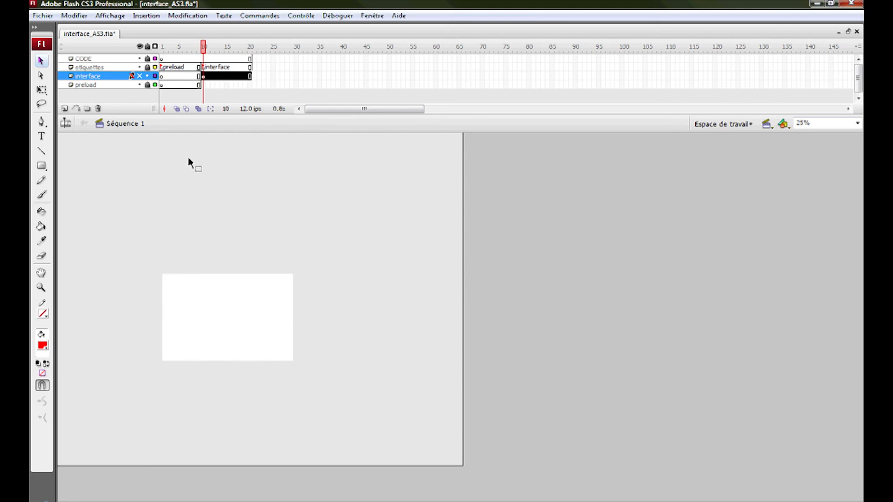
{"action": "left_click", "coordinate": [140, 76]}
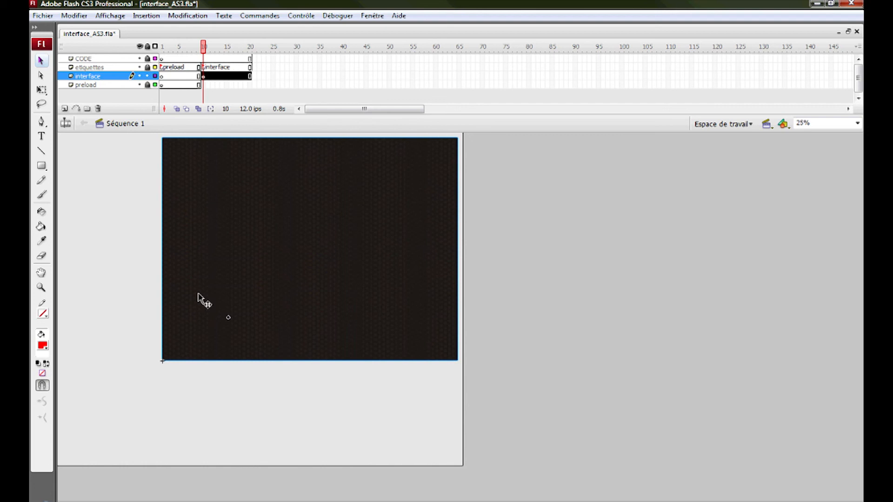
Step: Save the interface_AS3.fla document
{"action": "left_click", "coordinate": [280, 237]}
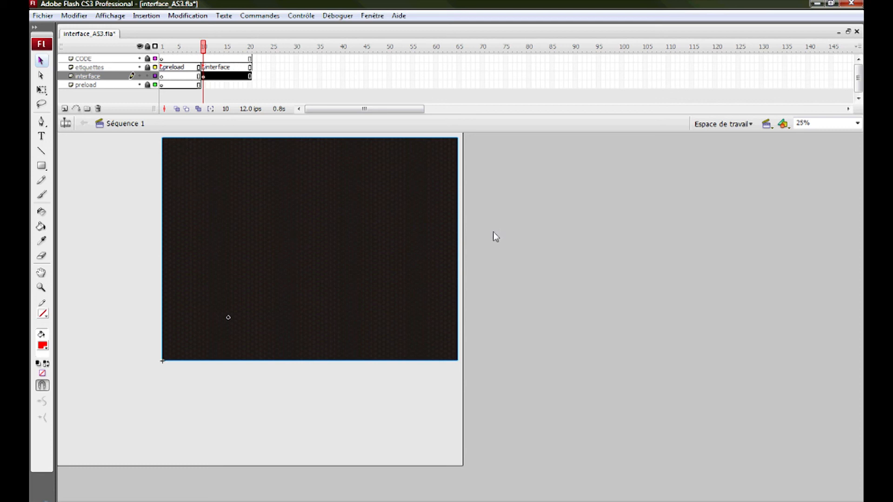
{"action": "key", "text": "ctrl+s"}
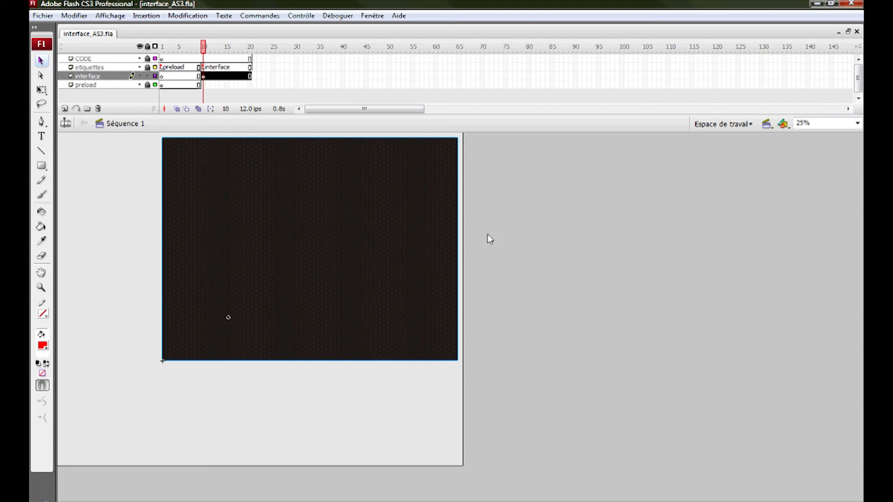